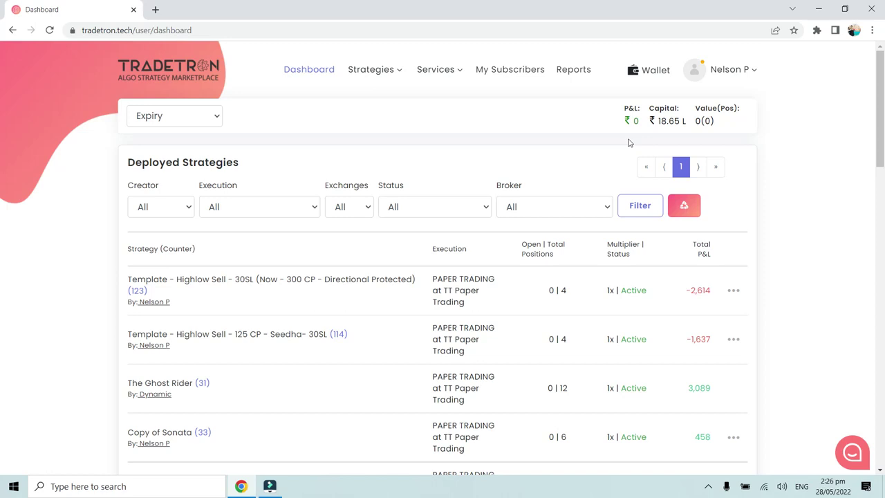
# Open the My Strategies page from the dashboard.
pyautogui.click(374, 71)
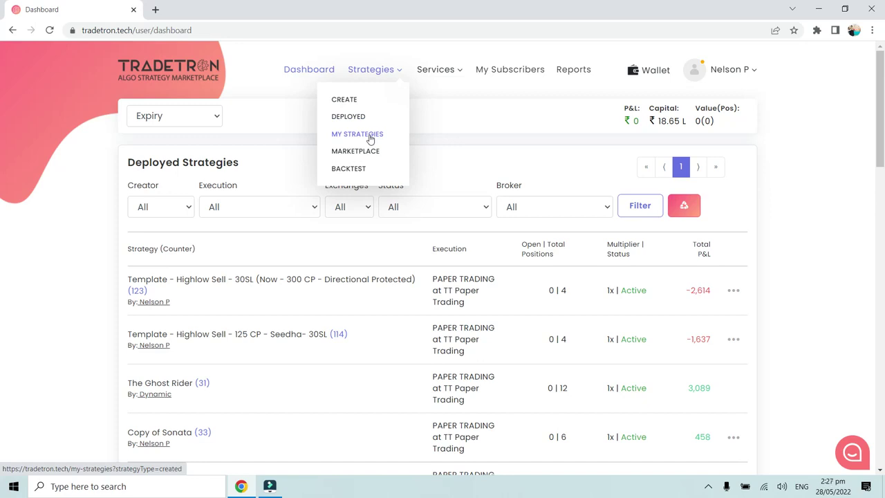
pyautogui.click(431, 132)
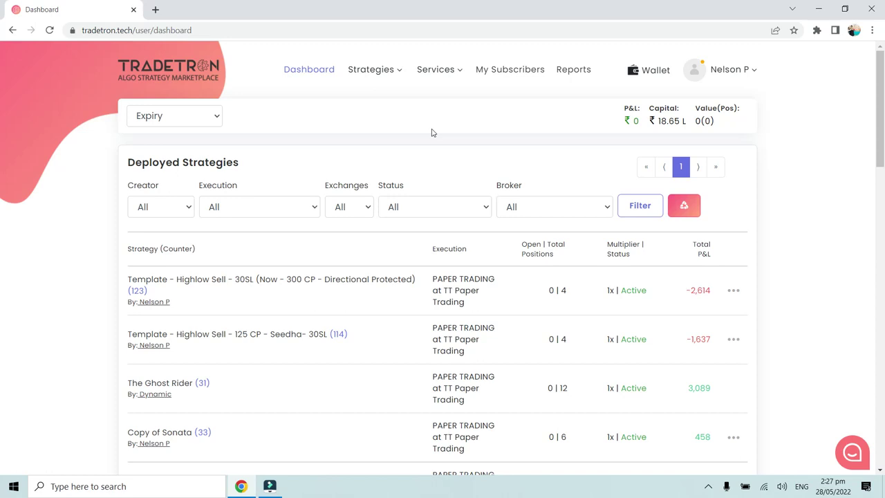
pyautogui.click(399, 70)
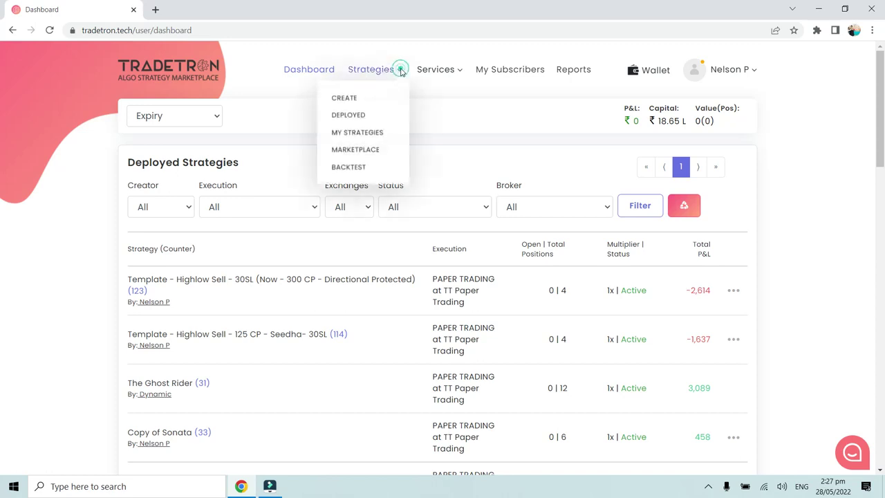
pyautogui.click(371, 136)
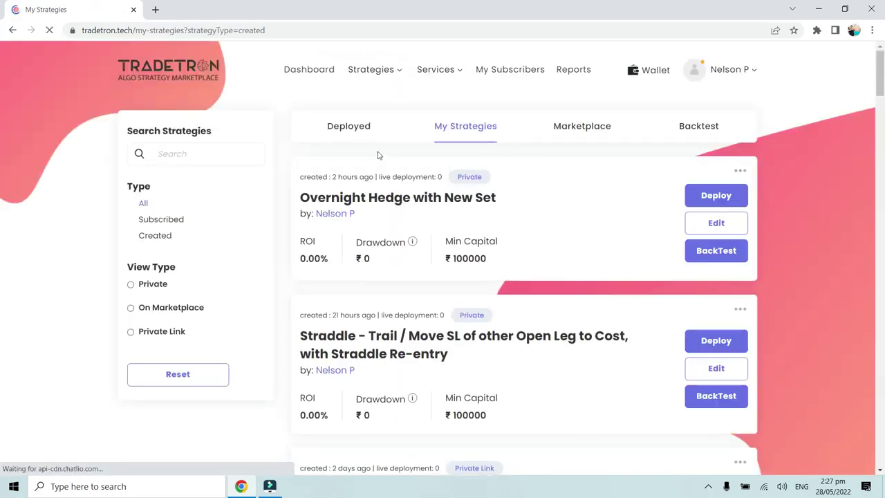
# Look through the first page of created strategies and go to page 2 of the list.
pyautogui.scroll(-1, 377, 151)
pyautogui.scroll(1, 378, 155)
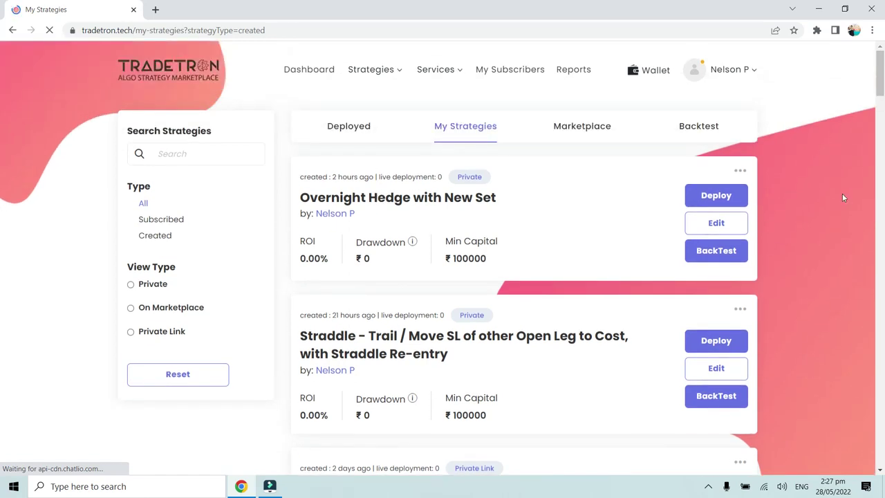
pyautogui.scroll(-5, 842, 198)
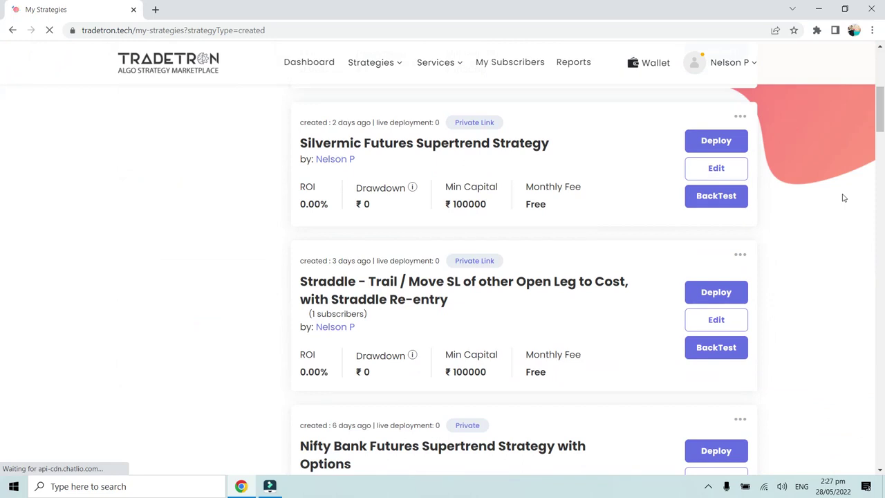
pyautogui.scroll(5, 842, 198)
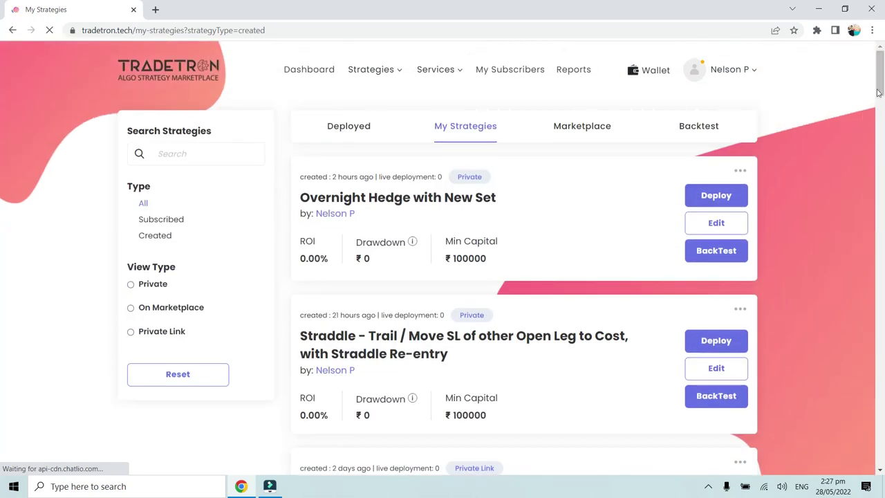
pyautogui.moveTo(880, 92); pyautogui.dragTo(879, 470)
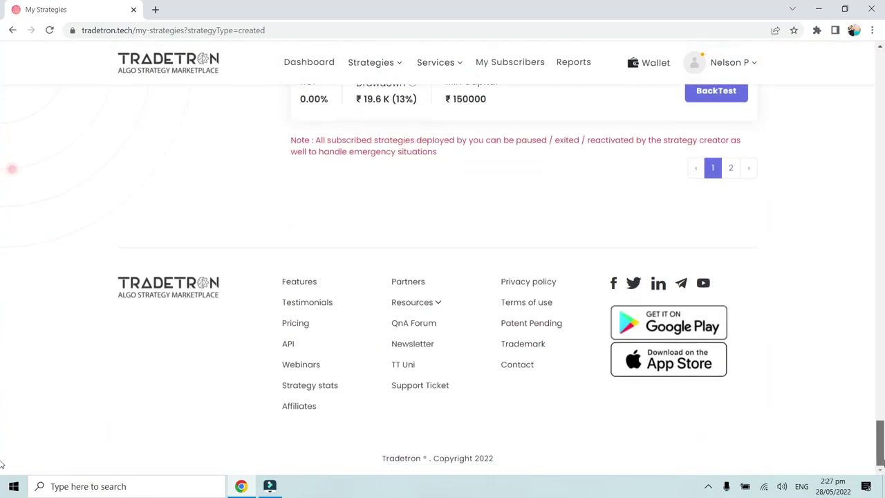
pyautogui.click(731, 168)
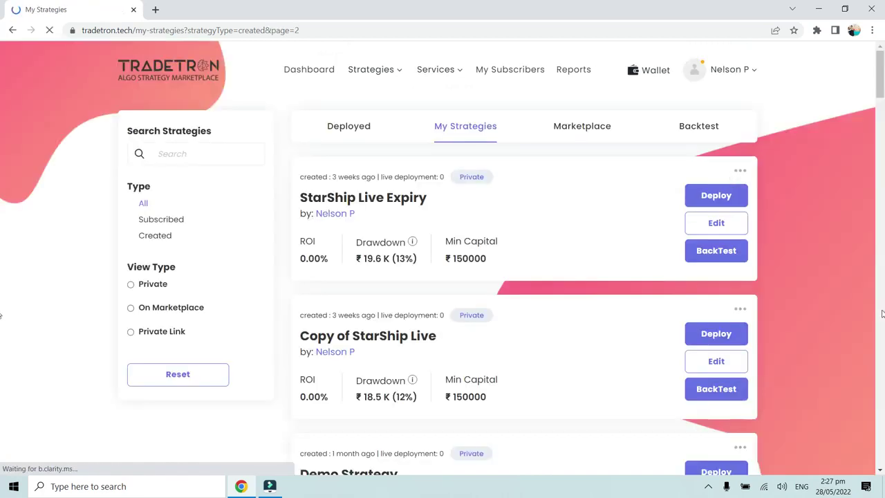
# Search the page for "all dep" to locate the All Deployed - Falcon Heavy - Value strategy.
pyautogui.hotkey('ctrl', 'f')
pyautogui.write('all dep')
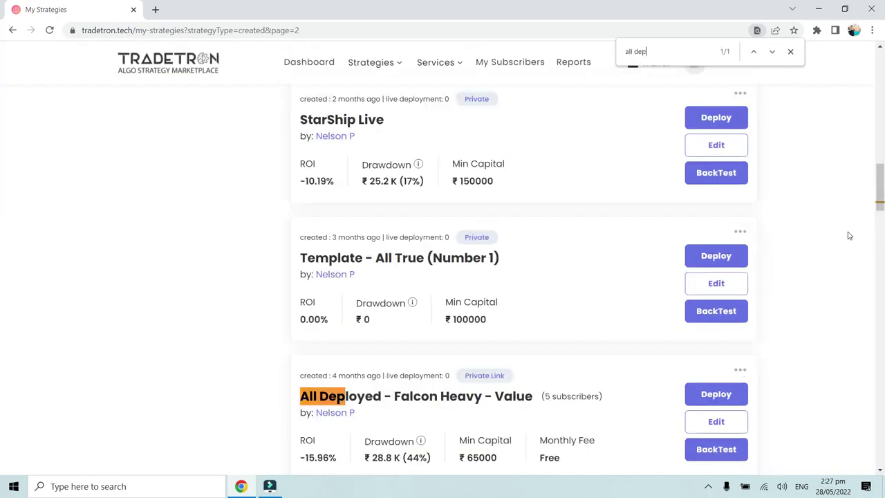
pyautogui.click(790, 52)
# Examine the Private Link, Private and On Marketplace labels on the strategies and the subscriber count of All Deployed - Falcon Heavy - Value.
pyautogui.scroll(-2, 791, 276)
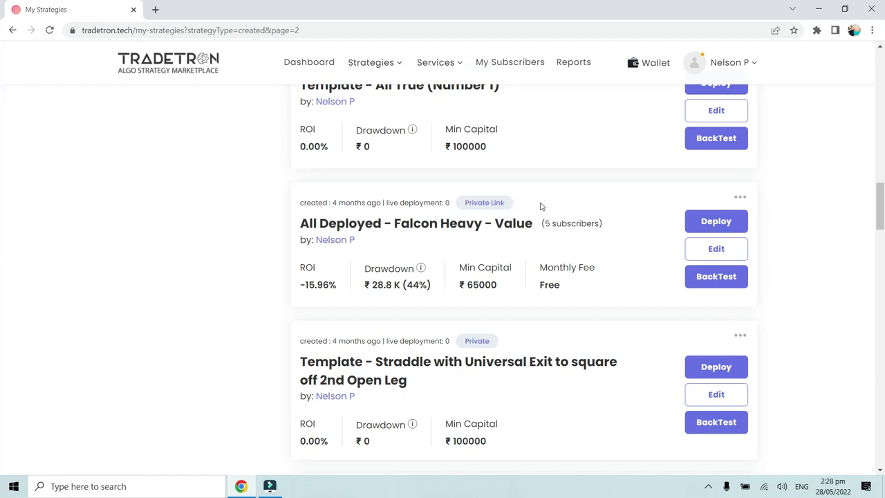
pyautogui.scroll(-1, 542, 206)
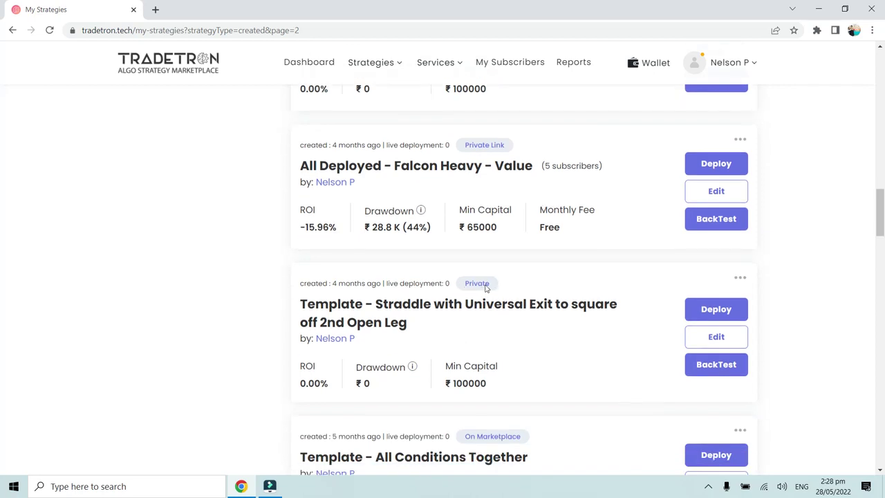
pyautogui.scroll(-1, 387, 367)
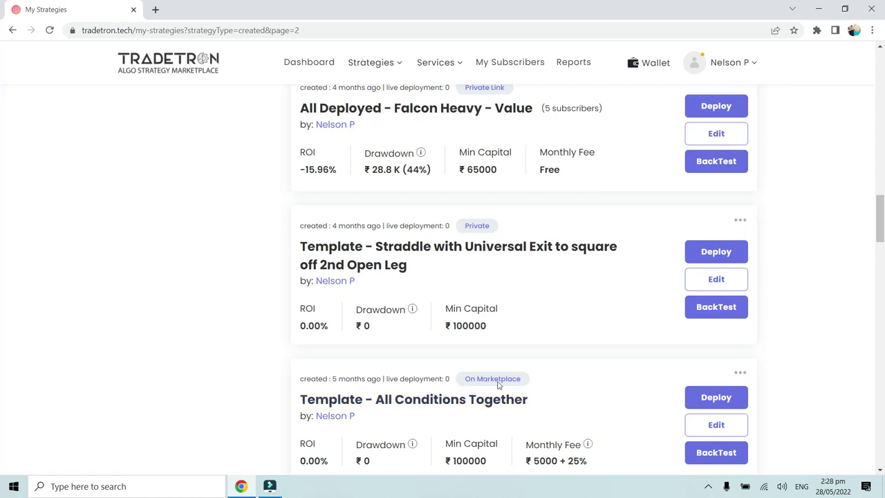
pyautogui.scroll(2, 565, 374)
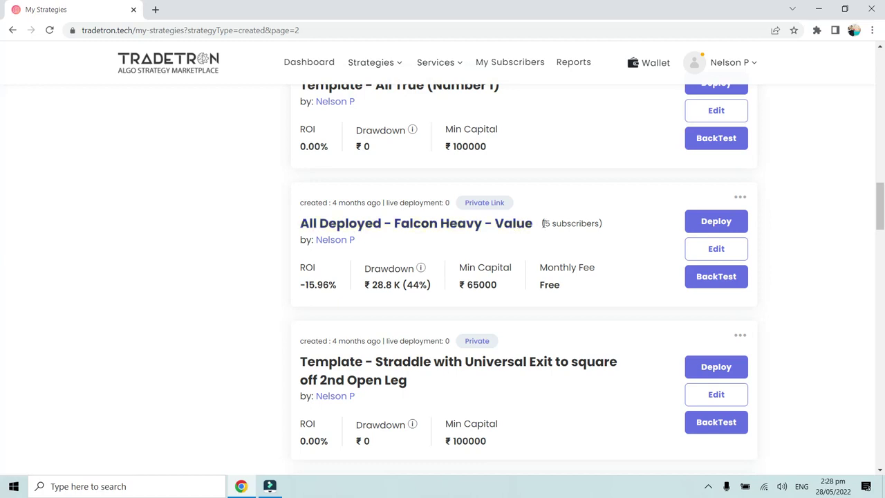
pyautogui.moveTo(545, 223); pyautogui.dragTo(600, 224)
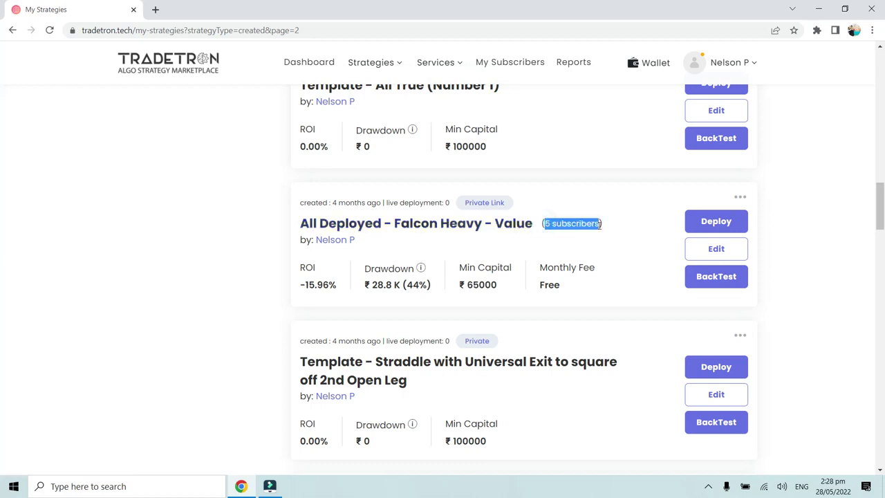
pyautogui.click(600, 223)
# View the actions available for the All Deployed - Falcon Heavy - Value strategy without choosing one.
pyautogui.scroll(1, 600, 224)
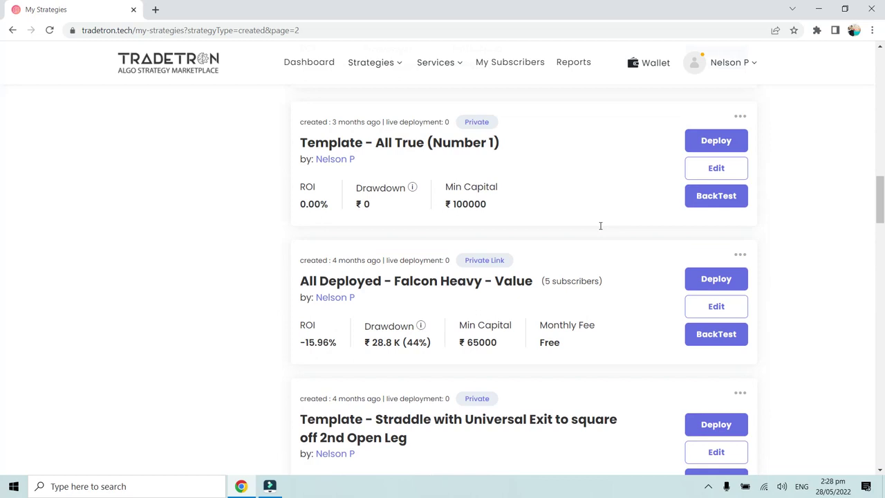
pyautogui.click(740, 256)
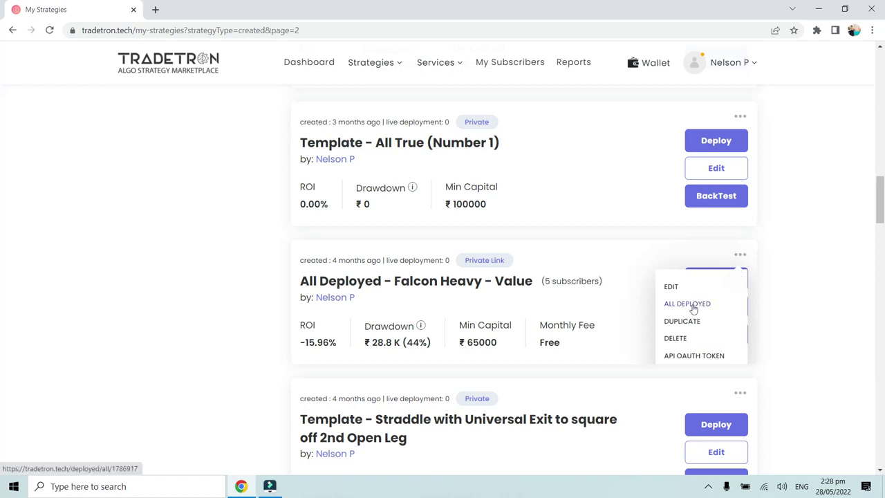
pyautogui.click(790, 294)
# View the actions available for the private strategies Template - All True (Number 1) and StarShip Live.
pyautogui.scroll(1, 790, 294)
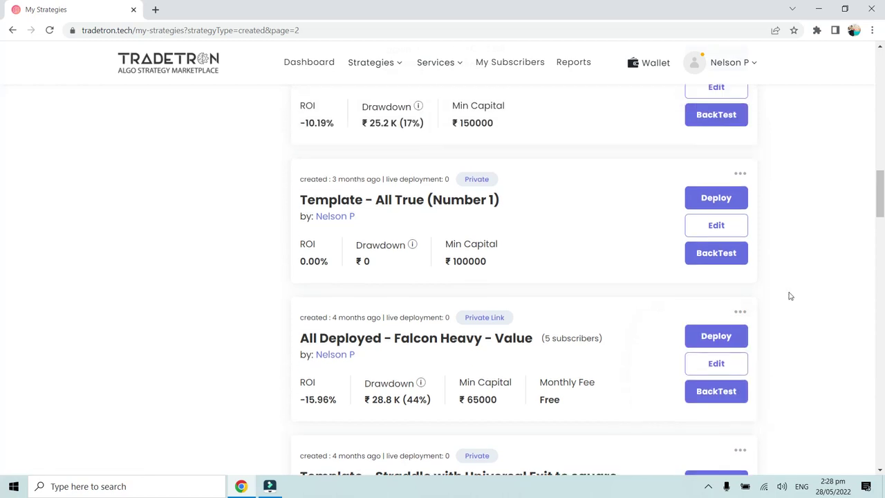
pyautogui.click(739, 174)
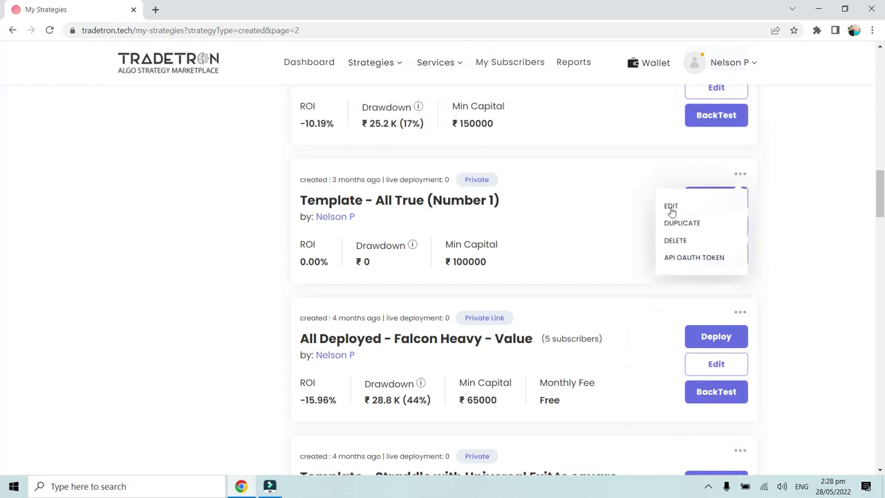
pyautogui.click(614, 237)
pyautogui.scroll(1, 614, 237)
pyautogui.scroll(1, 614, 237)
pyautogui.click(740, 151)
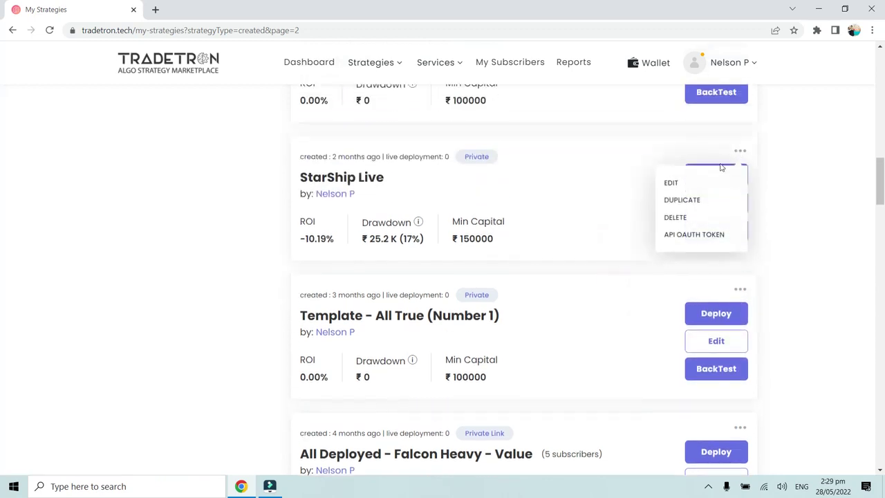
pyautogui.click(606, 290)
# Compare the actions available for All Deployed - Falcon Heavy - Value with those of the marketplace strategy Template - All Conditions Together.
pyautogui.scroll(-3, 607, 292)
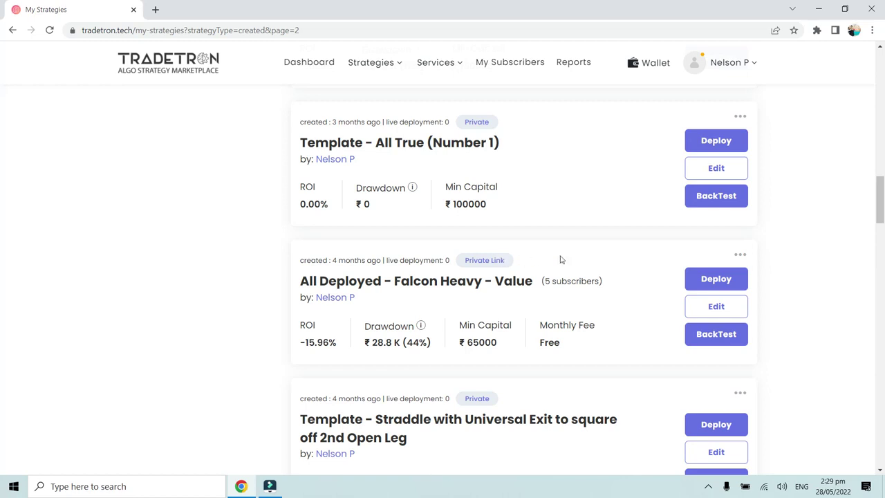
pyautogui.click(739, 256)
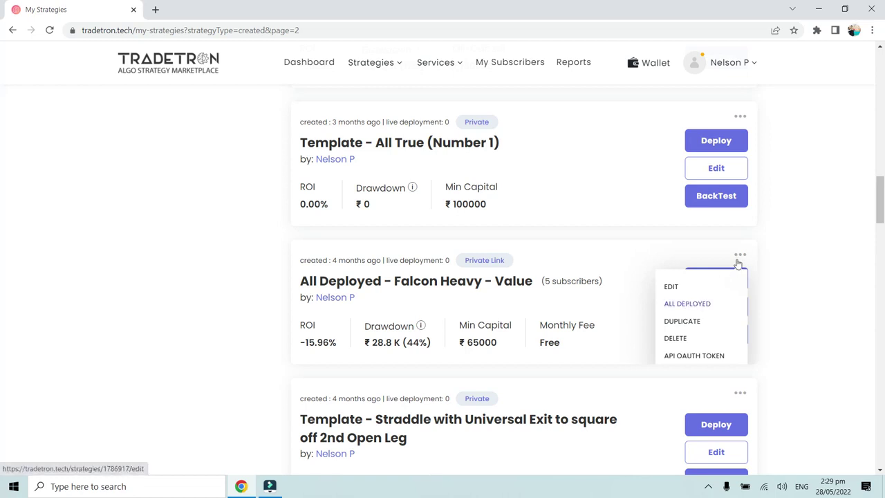
pyautogui.click(774, 259)
pyautogui.scroll(-3, 775, 260)
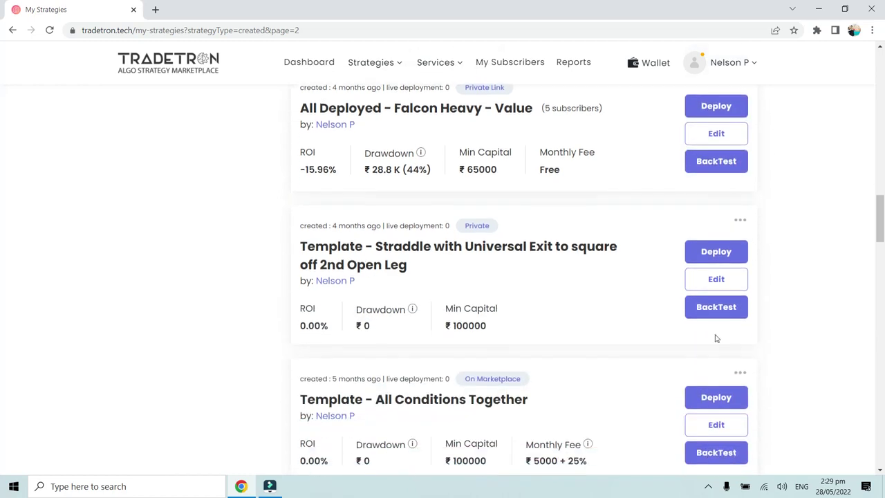
pyautogui.click(740, 374)
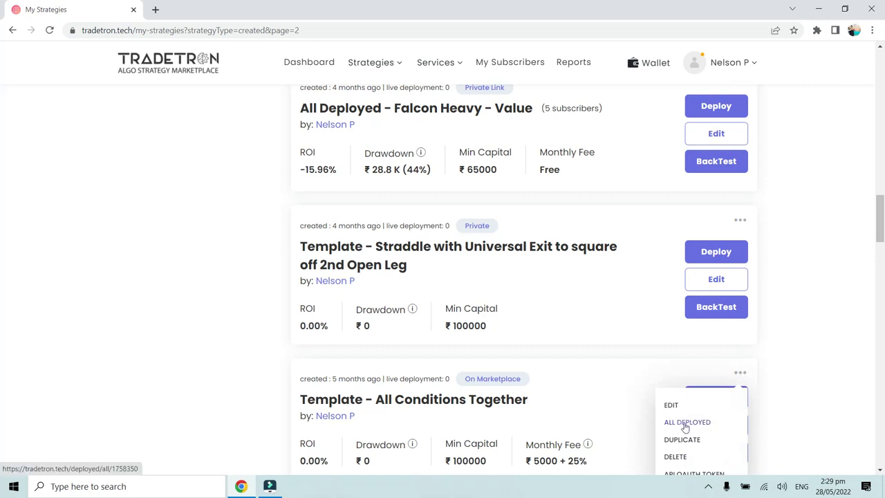
pyautogui.click(813, 345)
# Open the All Deployed page of the All Deployed - Falcon Heavy - Value strategy in a new browser tab and switch to it.
pyautogui.scroll(3, 801, 342)
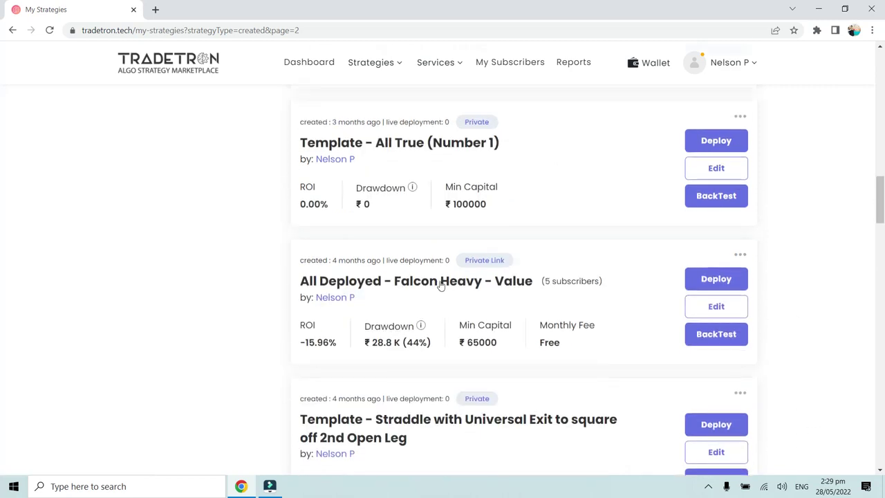
pyautogui.click(573, 280)
pyautogui.click(739, 255)
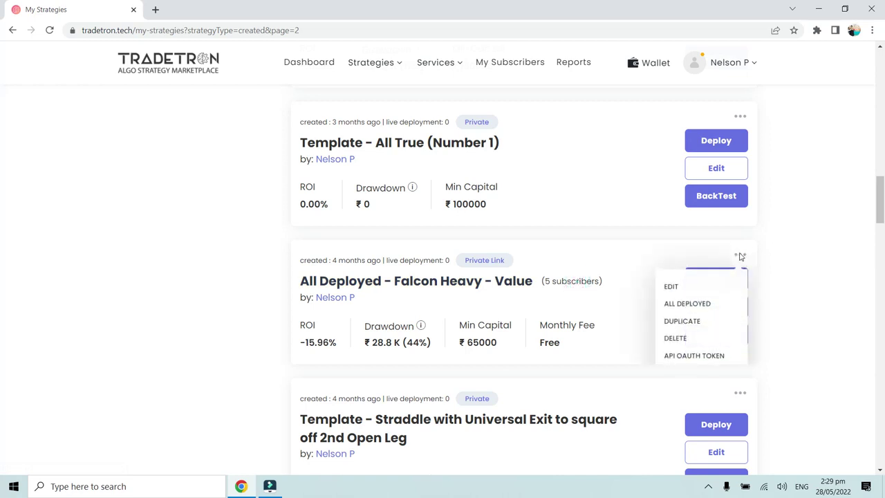
pyautogui.rightClick(694, 308)
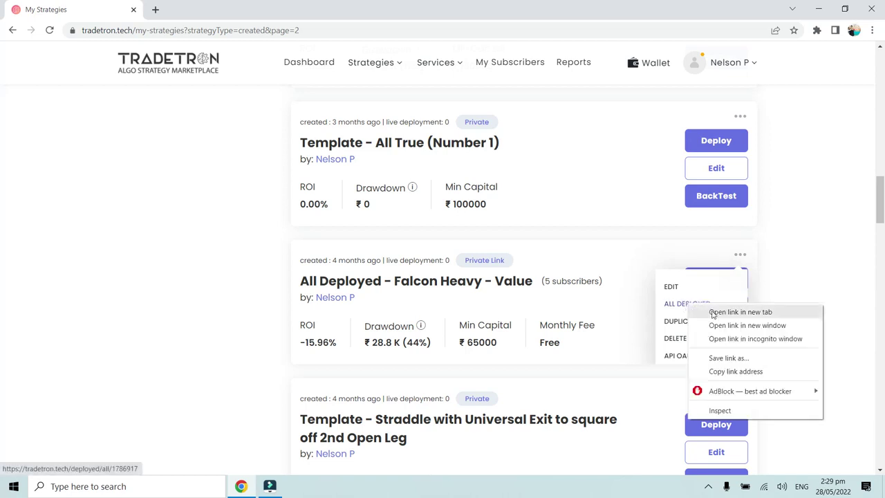
pyautogui.click(733, 312)
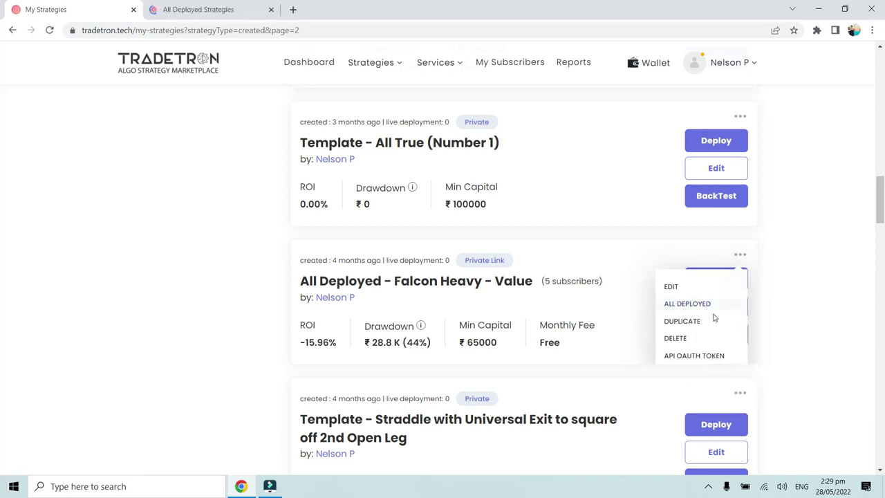
pyautogui.click(250, 210)
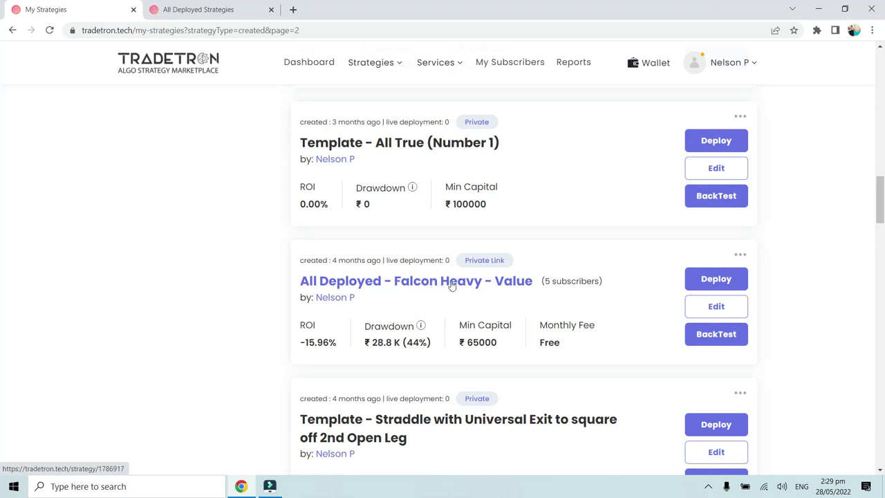
pyautogui.click(215, 9)
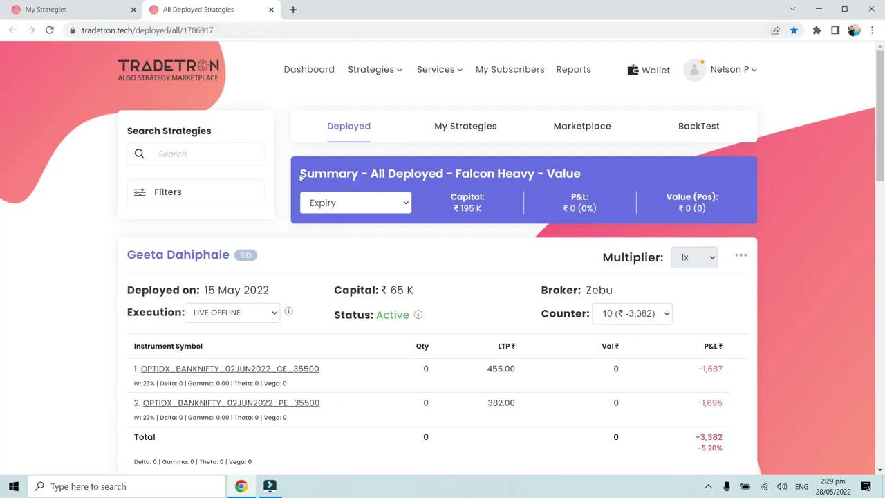
# Review the strategy's deployment summary and each subscriber's execution, status, broker, counter and P&L details.
pyautogui.moveTo(301, 177); pyautogui.dragTo(582, 174)
pyautogui.click(589, 179)
pyautogui.scroll(-1, 291, 275)
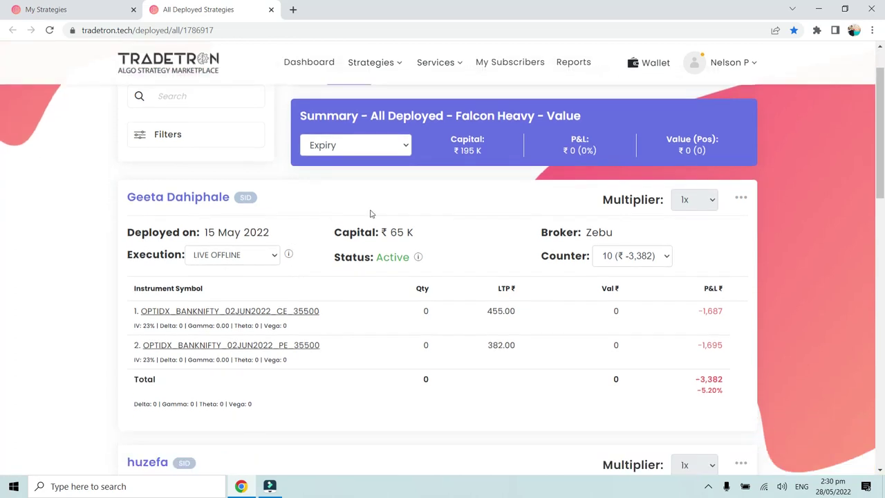
pyautogui.scroll(-2, 370, 216)
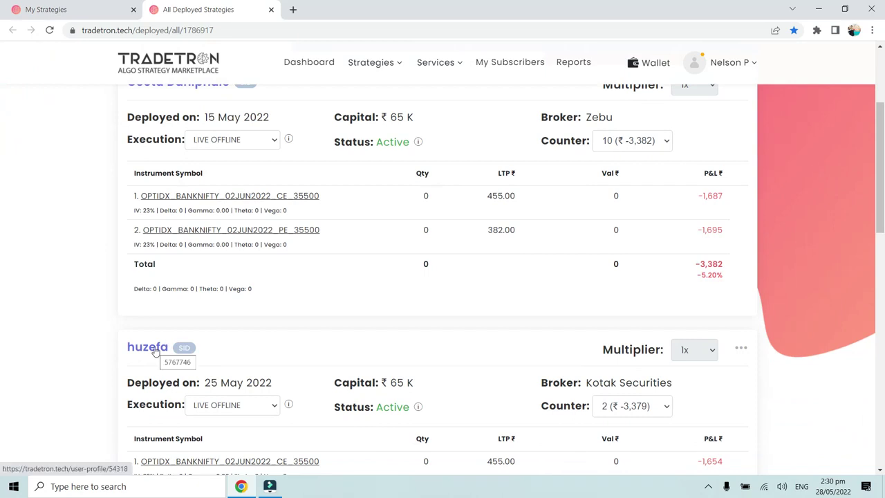
pyautogui.scroll(-3, 302, 343)
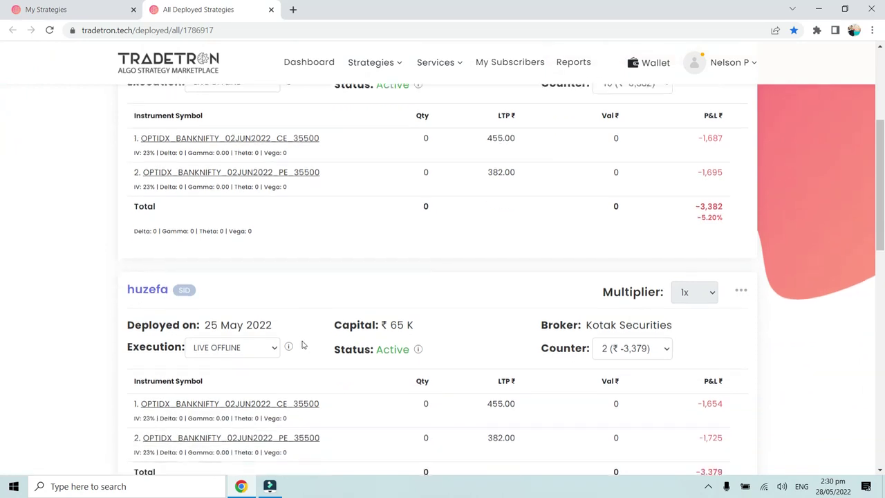
pyautogui.scroll(-1, 302, 343)
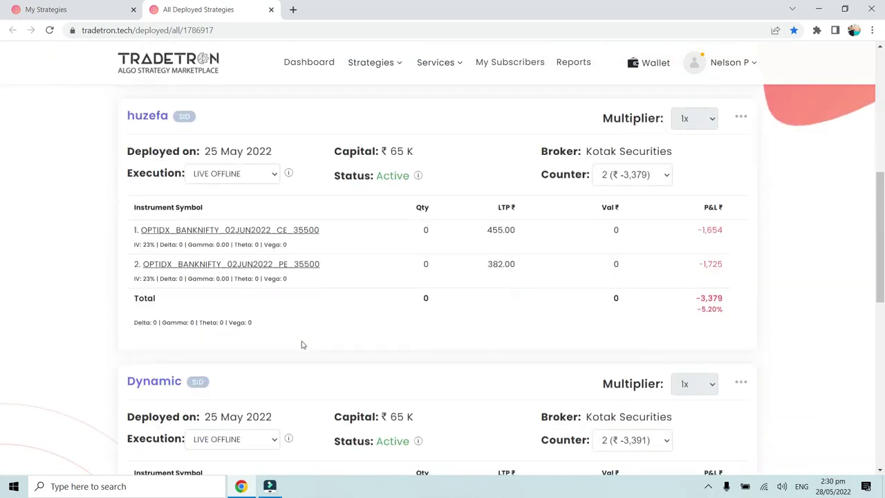
pyautogui.scroll(-2, 302, 343)
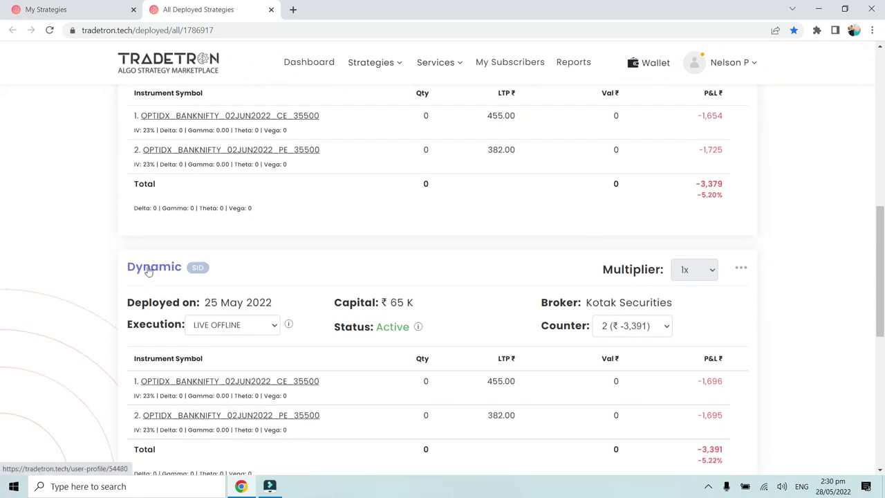
# Review the execution mode, status, broker and counter details on each of the three subscriber deployments of the strategy.
pyautogui.scroll(-1, 372, 282)
pyautogui.scroll(-1, 372, 282)
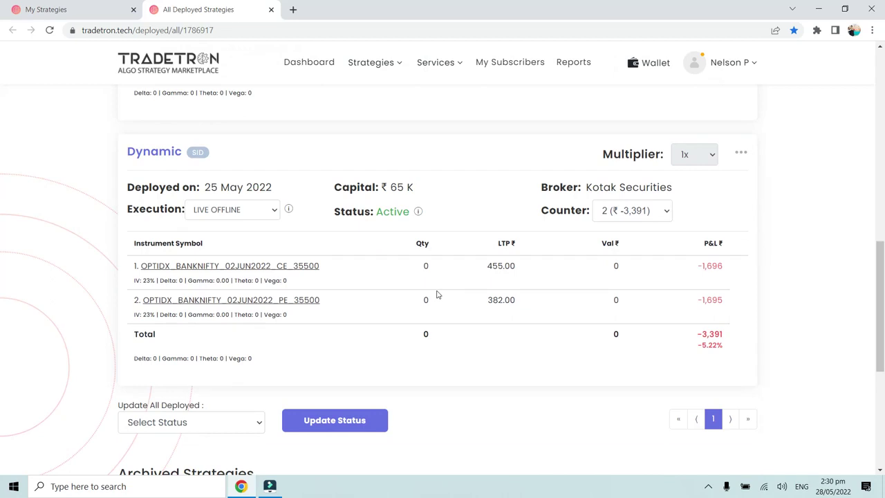
pyautogui.scroll(8, 436, 294)
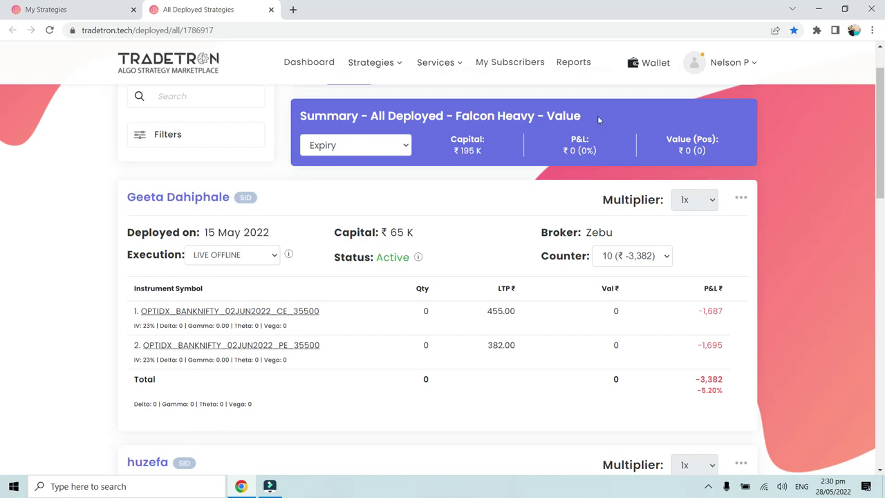
pyautogui.click(316, 200)
pyautogui.scroll(-3, 444, 215)
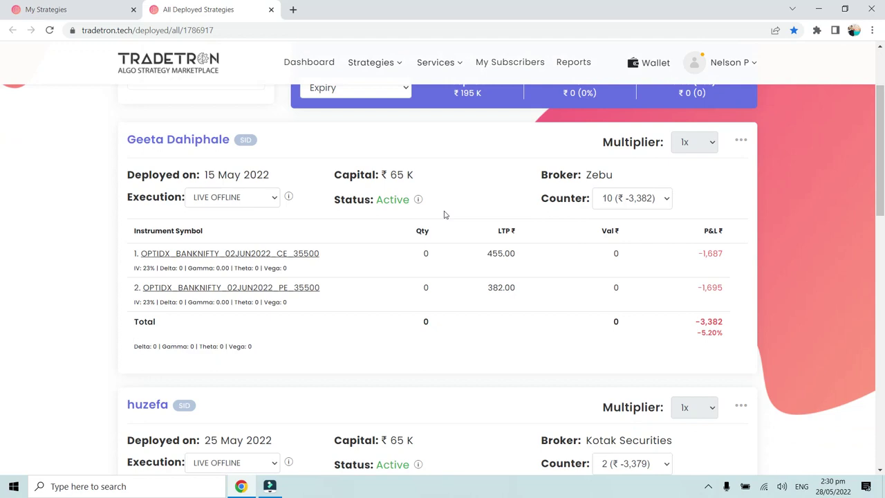
pyautogui.scroll(-2, 444, 214)
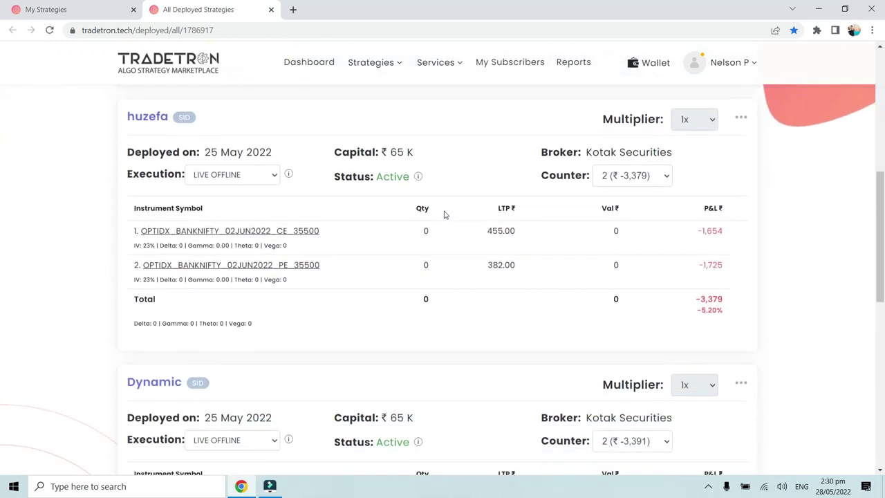
pyautogui.scroll(-2, 445, 215)
pyautogui.scroll(2, 452, 247)
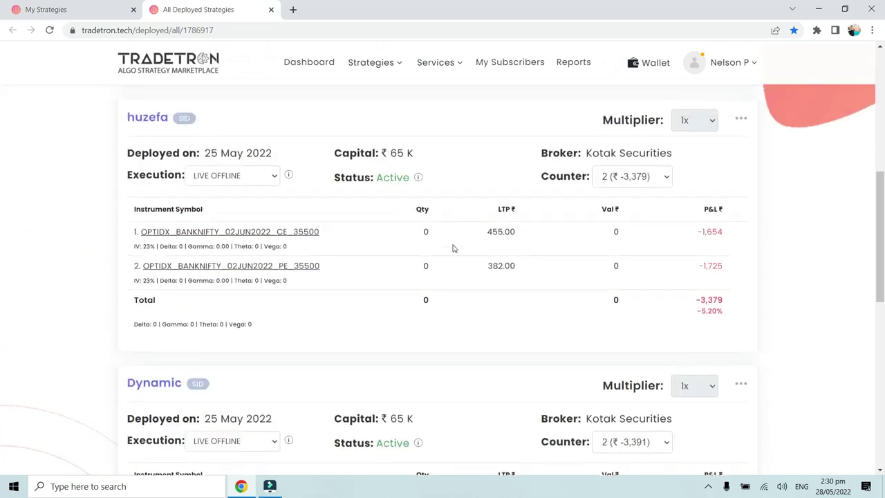
pyautogui.scroll(4, 453, 247)
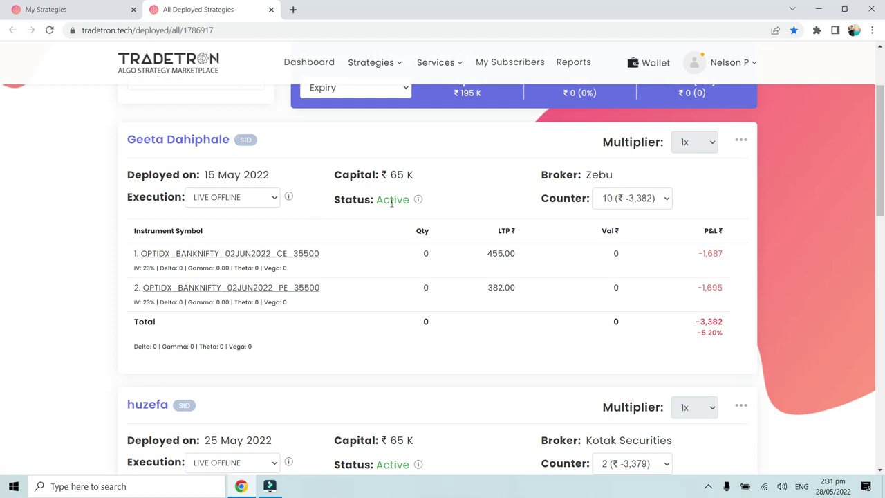
# Compare the deployment dates of the first and second subscribers, highlighting the second one's date.
pyautogui.scroll(-3, 381, 257)
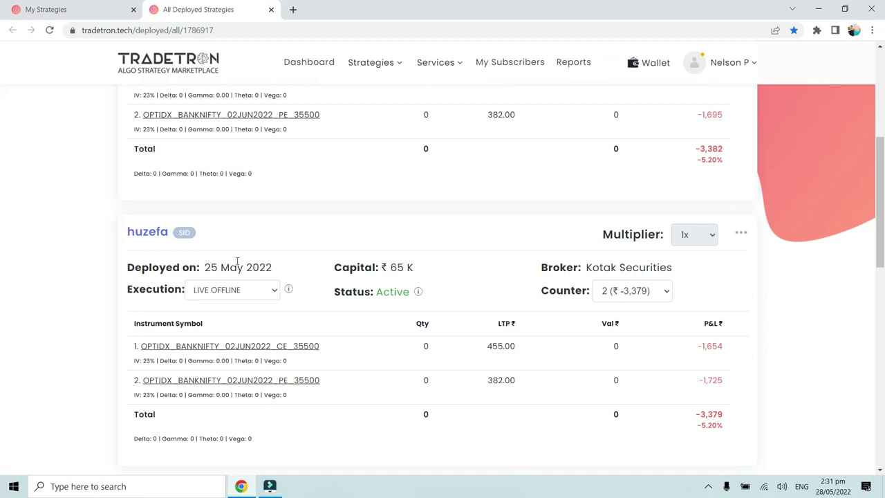
pyautogui.moveTo(207, 268); pyautogui.dragTo(279, 264)
pyautogui.click(278, 263)
pyautogui.scroll(3, 380, 350)
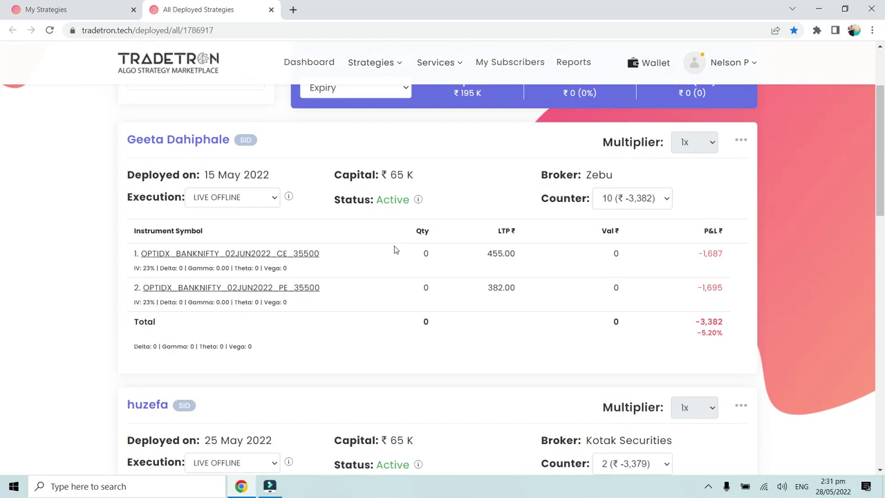
# Inspect the third subscriber's position history for OPTIDX_BANKNIFTY_02JUN2022_CE_35500 and OPTIDX_BANKNIFTY_02JUN2022_PE_35500, closing each list after viewing.
pyautogui.scroll(-1, 402, 313)
pyautogui.scroll(-6, 402, 315)
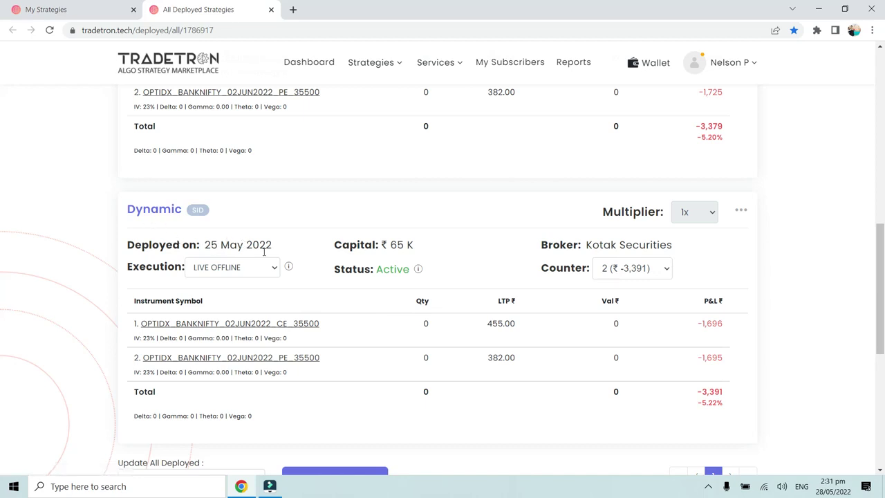
pyautogui.click(304, 323)
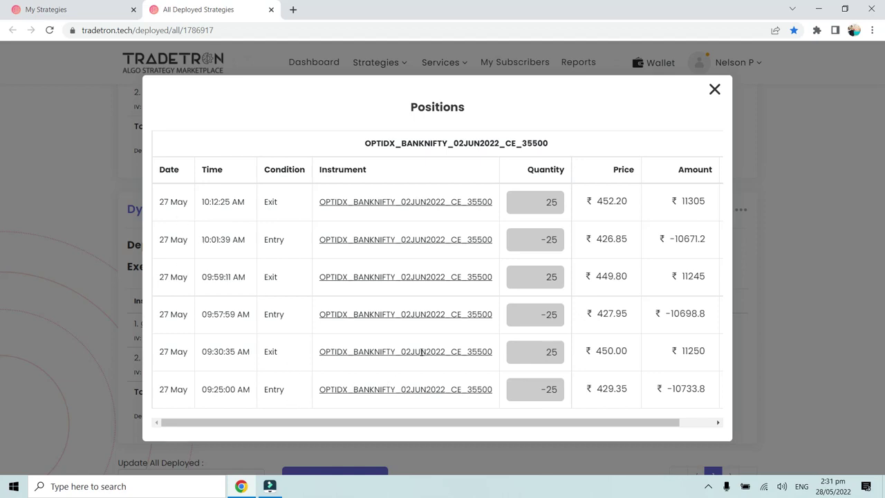
pyautogui.click(714, 89)
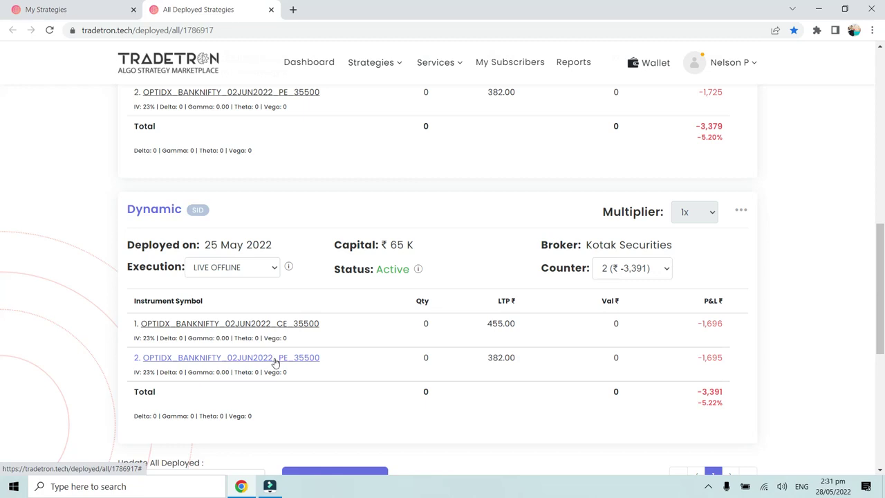
pyautogui.click(274, 358)
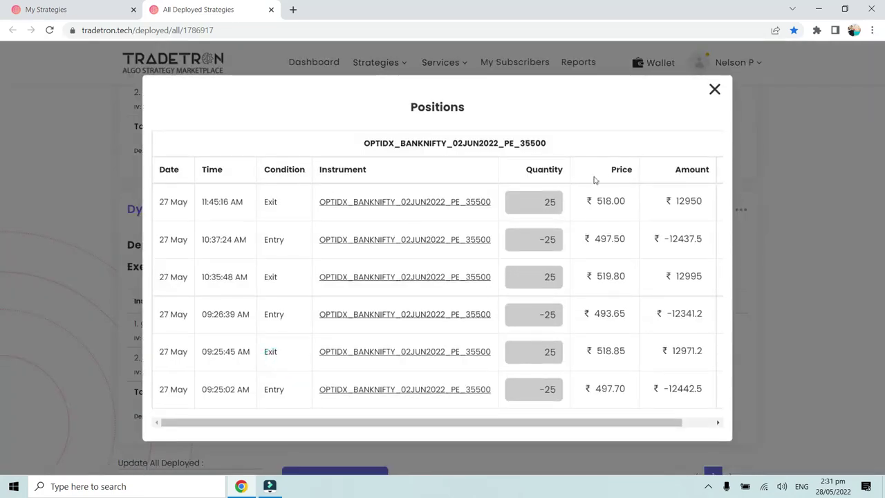
pyautogui.click(714, 89)
# Compare the option instruments traded in the three subscribers' deployments.
pyautogui.scroll(7, 390, 366)
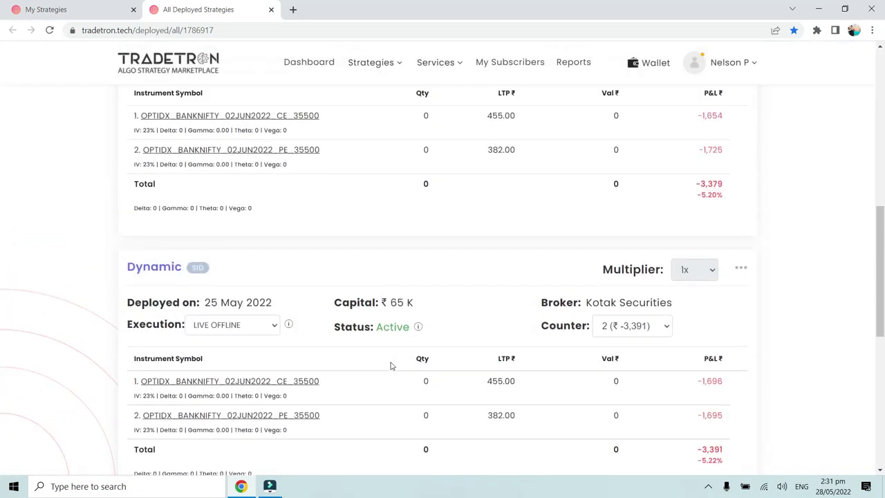
pyautogui.scroll(-1, 387, 336)
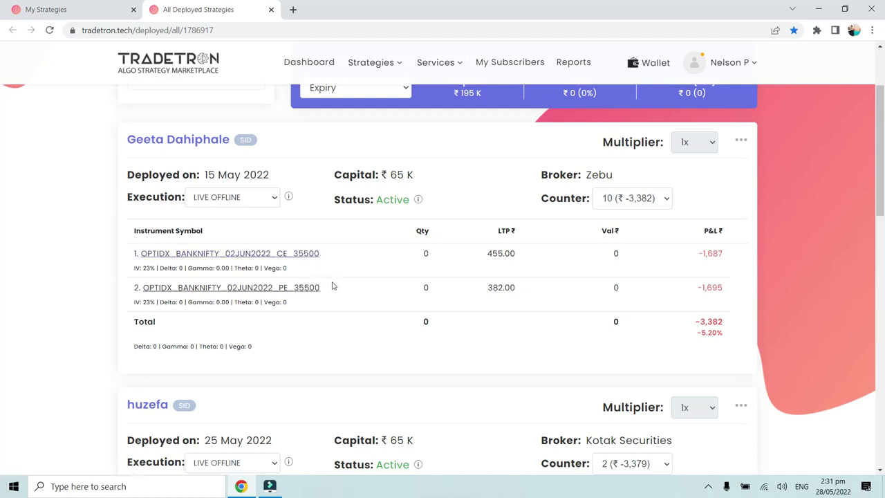
pyautogui.scroll(-1, 314, 281)
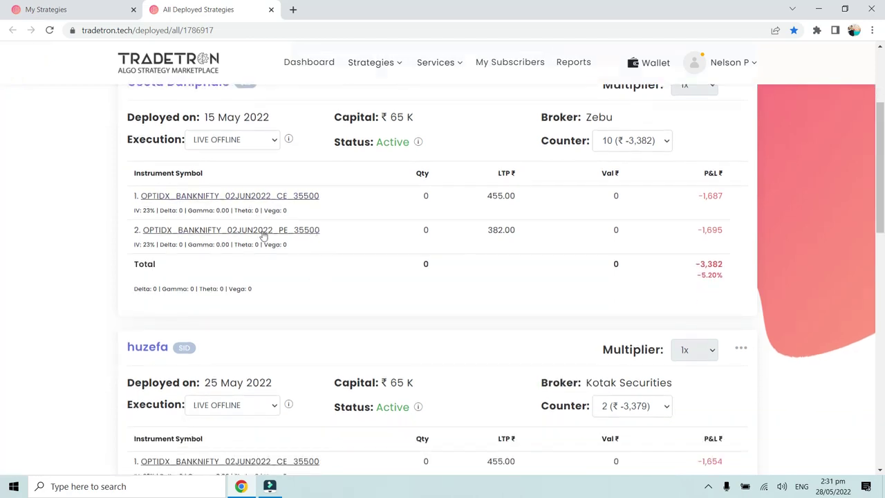
pyautogui.scroll(1, 263, 235)
pyautogui.scroll(-3, 294, 263)
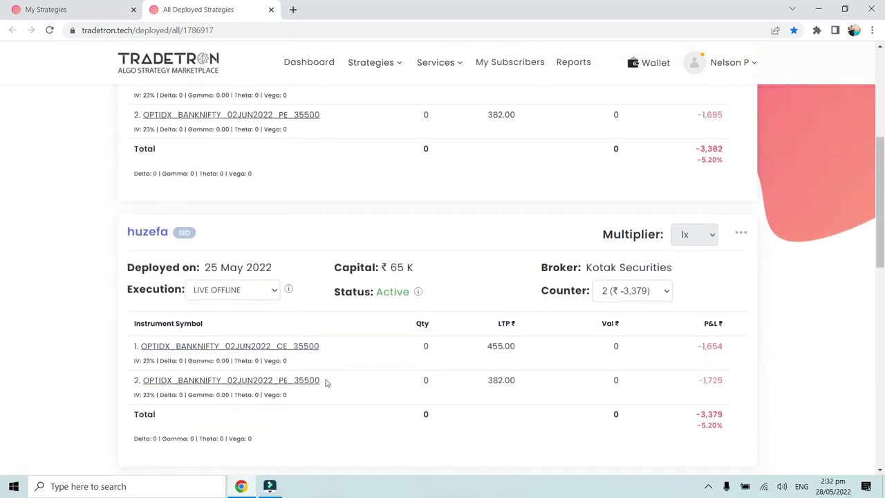
pyautogui.scroll(-1, 326, 384)
pyautogui.scroll(-2, 328, 382)
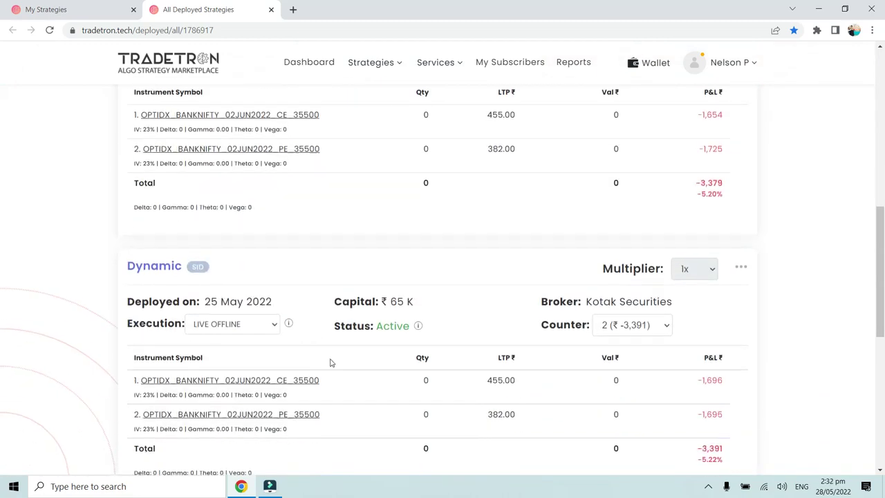
pyautogui.scroll(-1, 332, 362)
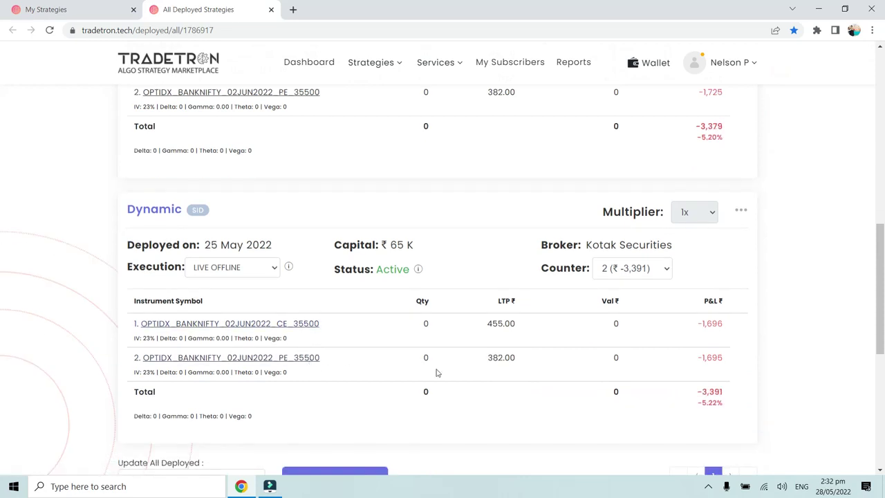
pyautogui.scroll(1, 436, 372)
pyautogui.scroll(5, 436, 373)
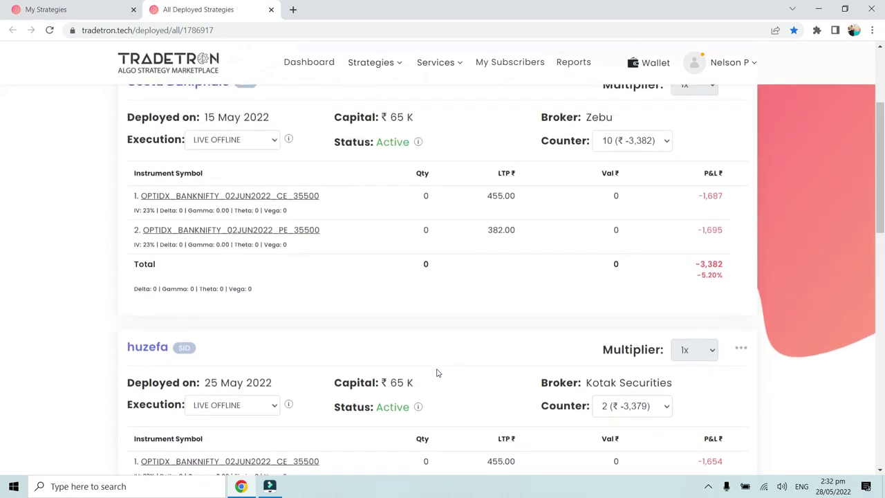
# Compare the total P&L of the three subscribers' deployments, highlighting the total on each one.
pyautogui.scroll(1, 436, 372)
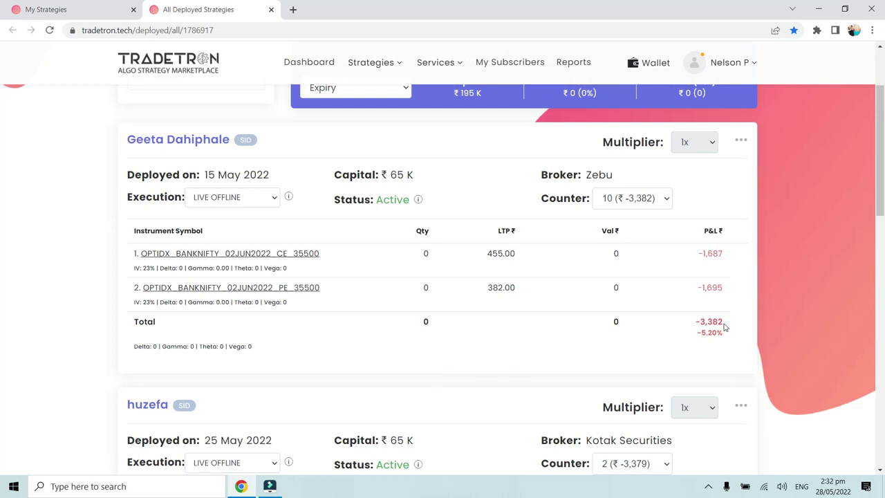
pyautogui.scroll(-1, 725, 327)
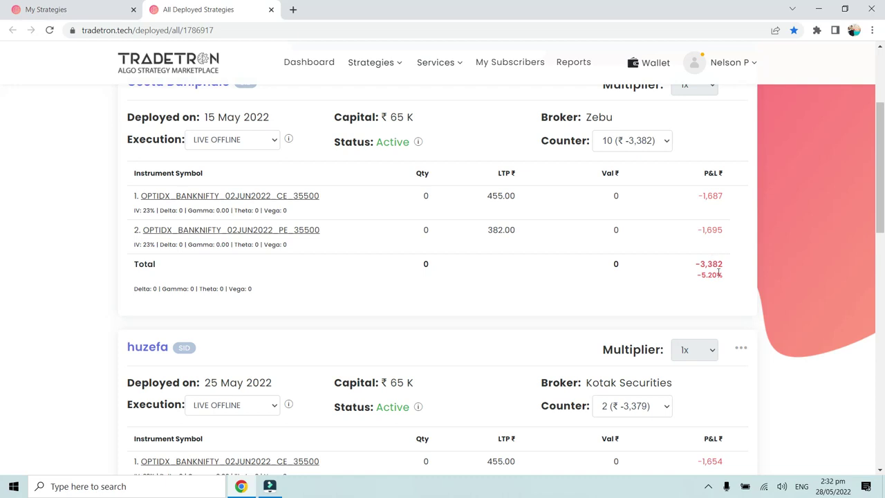
pyautogui.scroll(3, 719, 271)
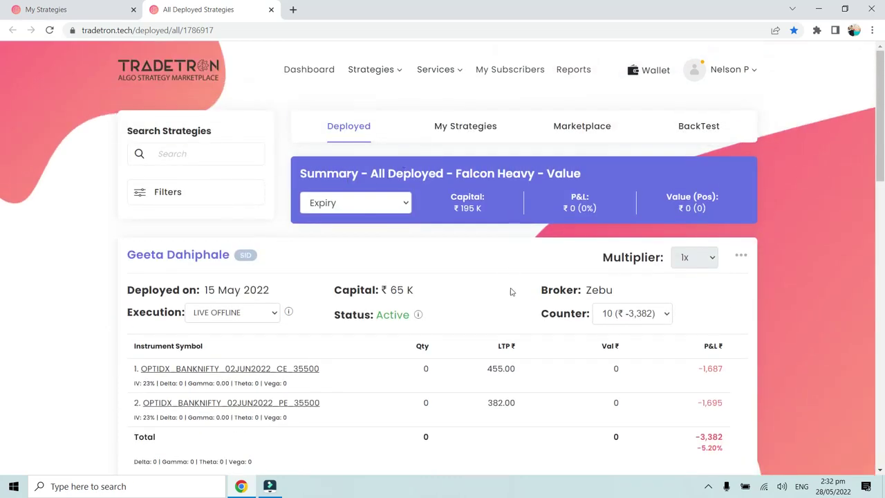
pyautogui.scroll(-2, 512, 289)
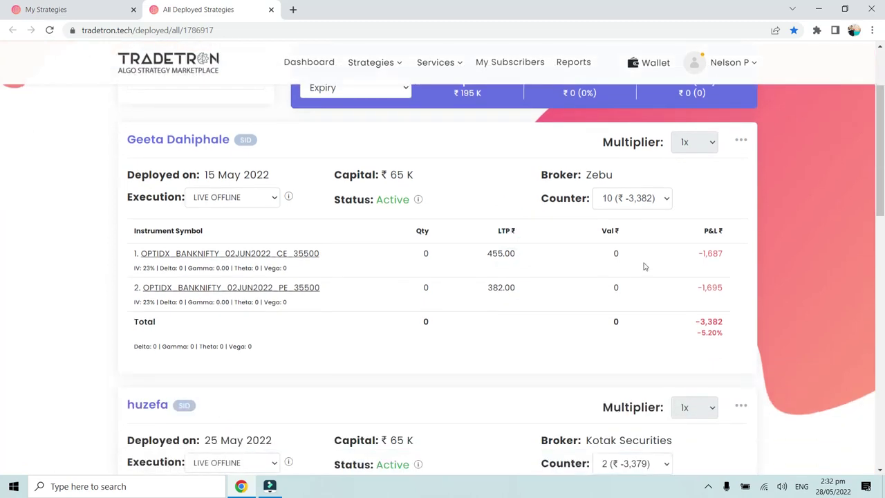
pyautogui.scroll(-2, 644, 266)
pyautogui.scroll(-1, 643, 266)
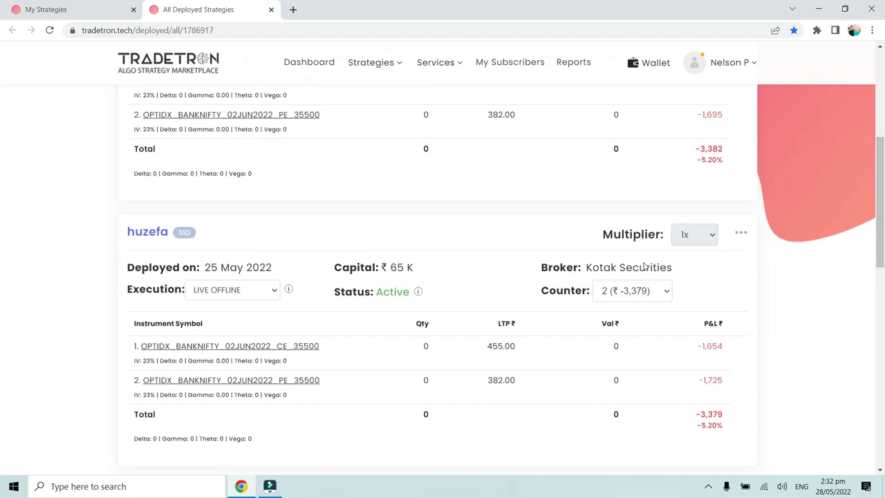
pyautogui.scroll(-1, 737, 315)
pyautogui.scroll(2, 712, 321)
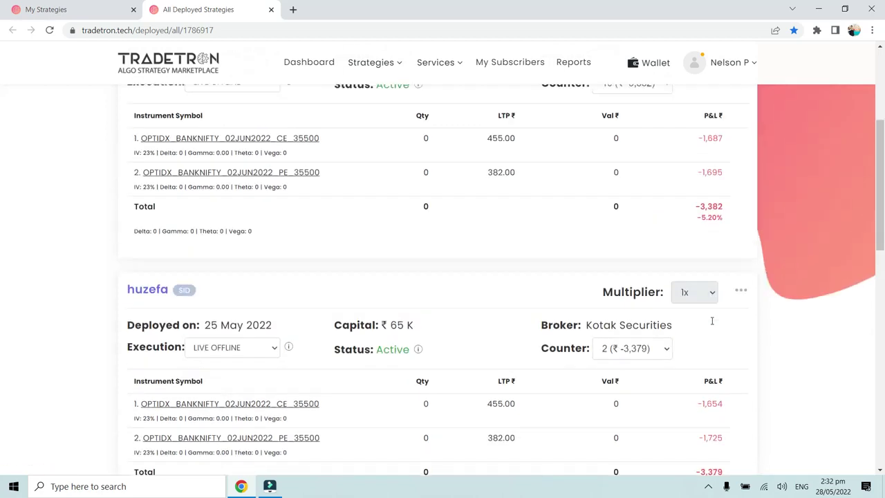
pyautogui.moveTo(698, 211); pyautogui.dragTo(733, 205)
pyautogui.scroll(-2, 733, 205)
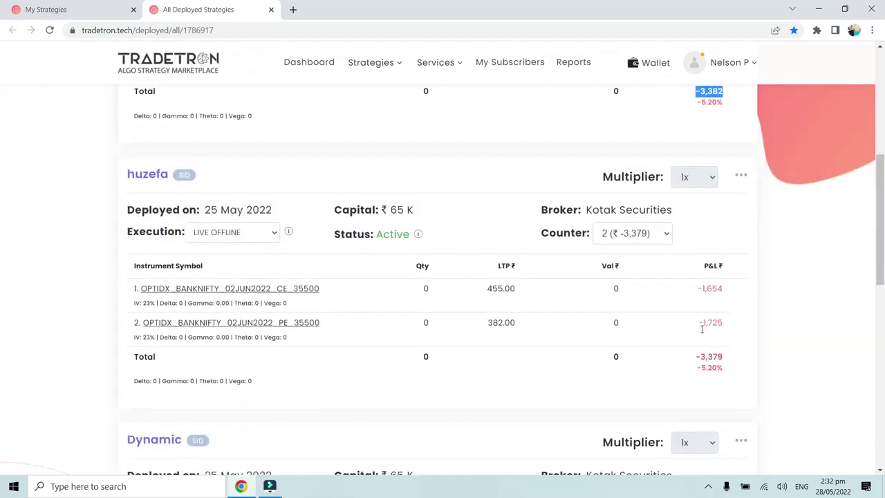
pyautogui.moveTo(699, 354); pyautogui.dragTo(731, 364)
pyautogui.scroll(-5, 730, 364)
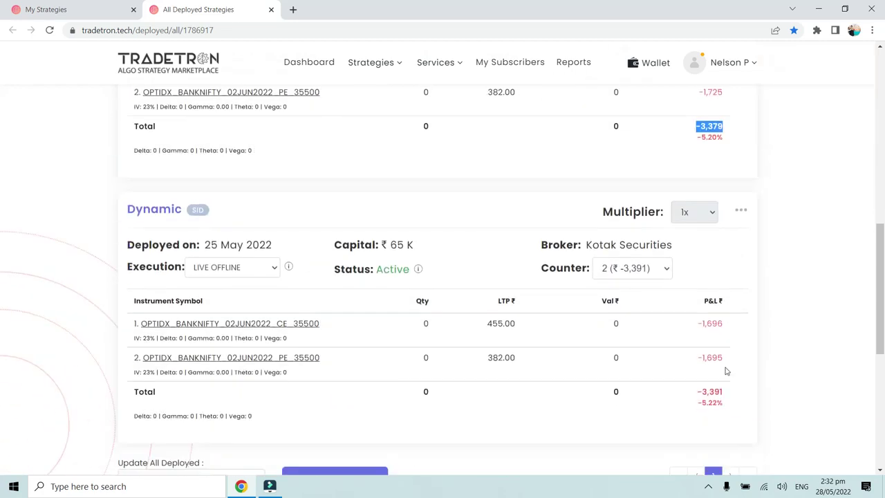
pyautogui.moveTo(697, 339); pyautogui.dragTo(735, 342)
pyautogui.scroll(5, 696, 338)
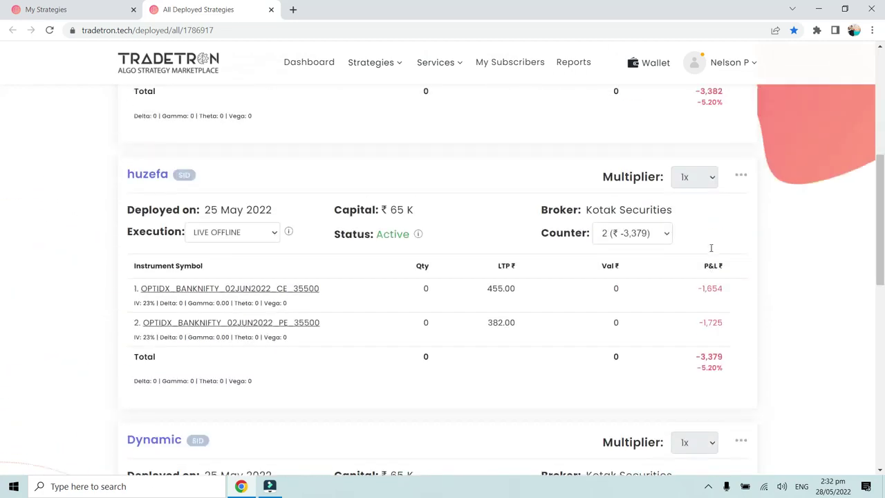
pyautogui.moveTo(696, 98); pyautogui.dragTo(737, 97)
pyautogui.click(738, 110)
pyautogui.scroll(-1, 769, 231)
pyautogui.scroll(5, 768, 231)
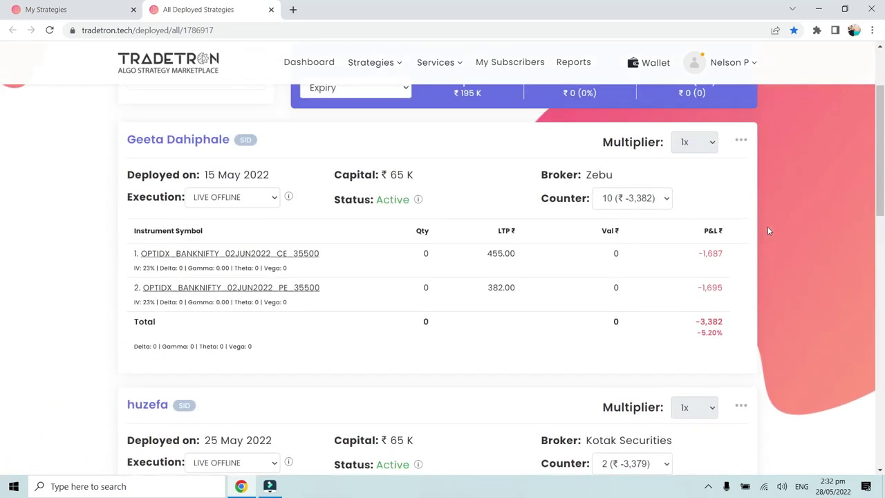
pyautogui.scroll(1, 768, 231)
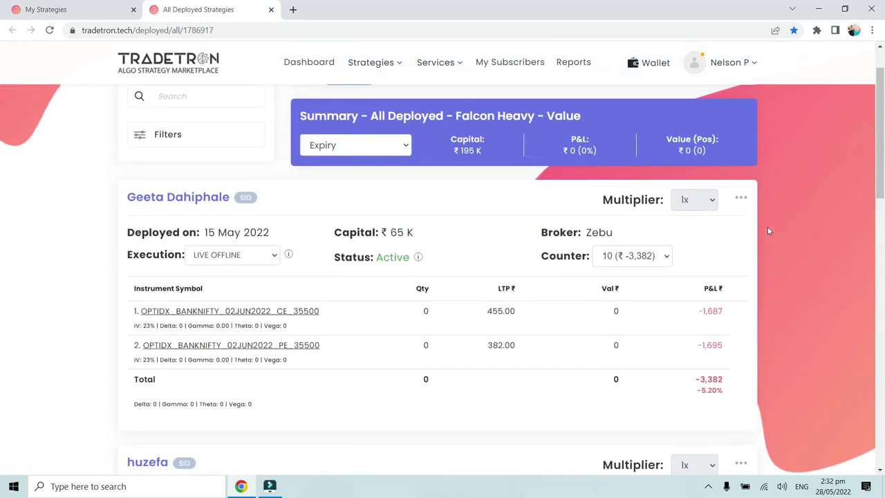
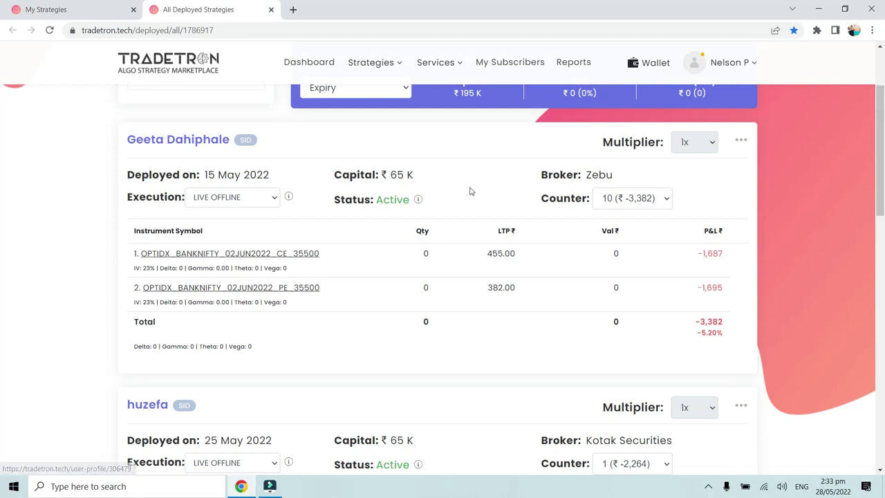
# Switch the first subscriber's deployment to counter 5 and view the position history of OPTIDX_BANKNIFTY_26MAY2022_CE_33900.
pyautogui.click(512, 213)
pyautogui.click(648, 201)
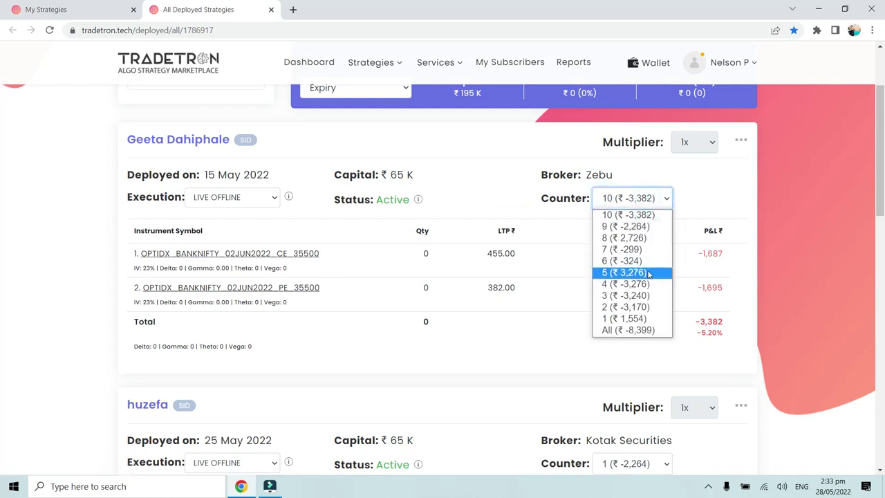
pyautogui.click(648, 273)
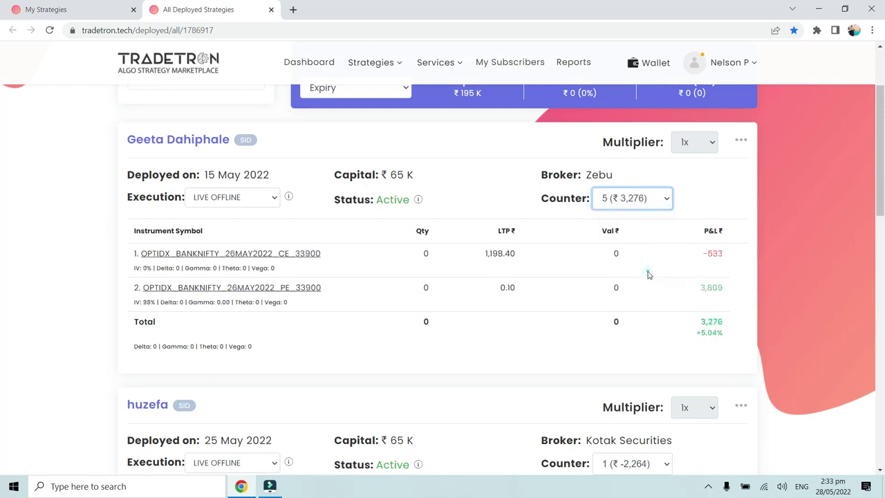
pyautogui.click(235, 257)
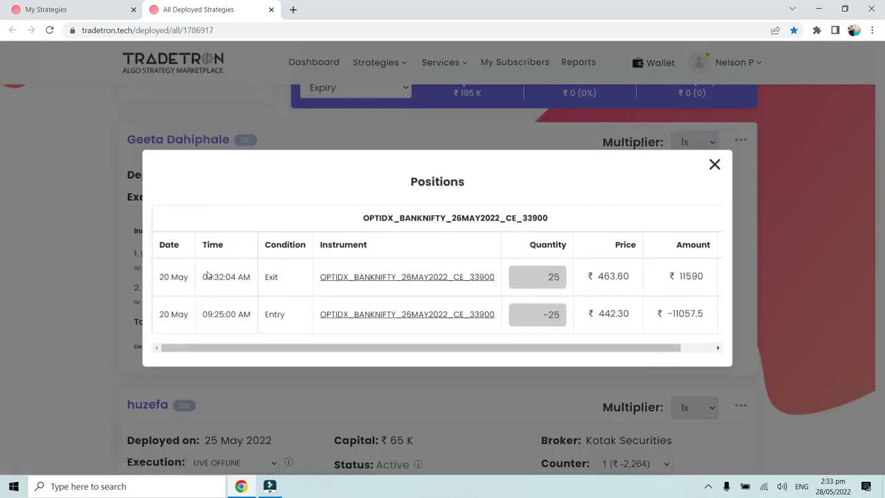
pyautogui.click(716, 166)
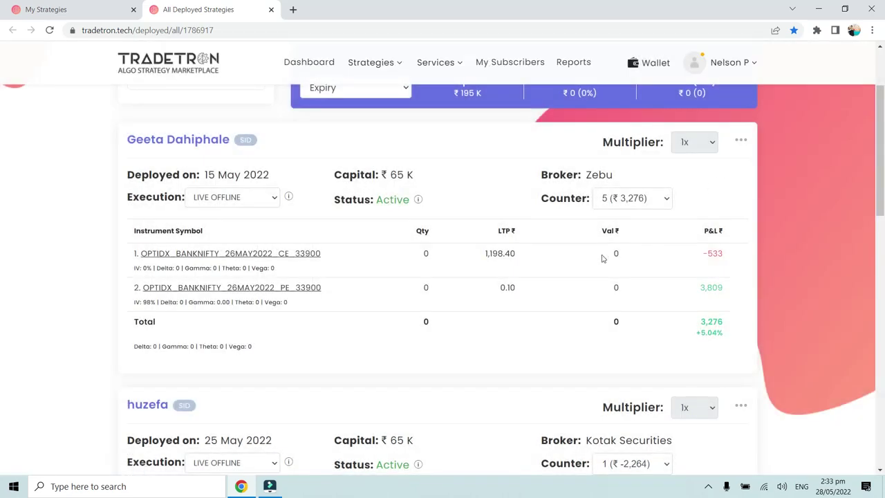
# Inspect the list of available counters and their P&L for each of the three subscribers' deployments, keeping the selected counters.
pyautogui.scroll(-3, 667, 235)
pyautogui.scroll(3, 667, 235)
pyautogui.click(634, 201)
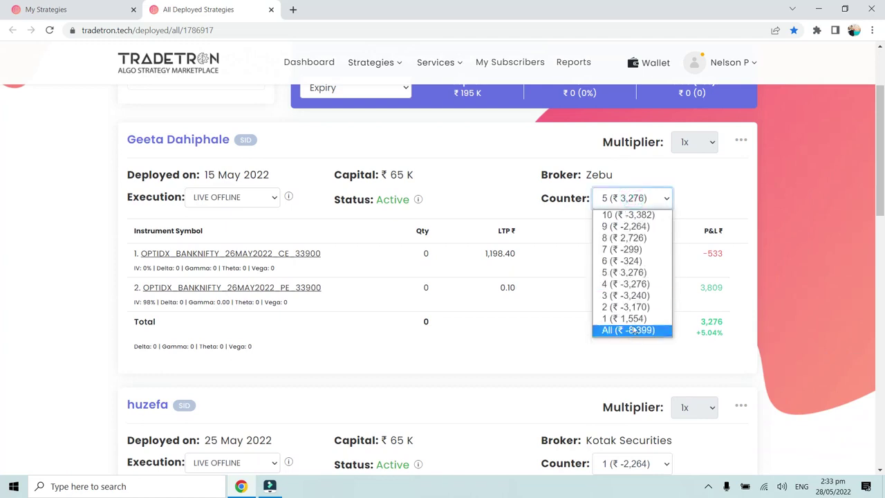
pyautogui.click(538, 233)
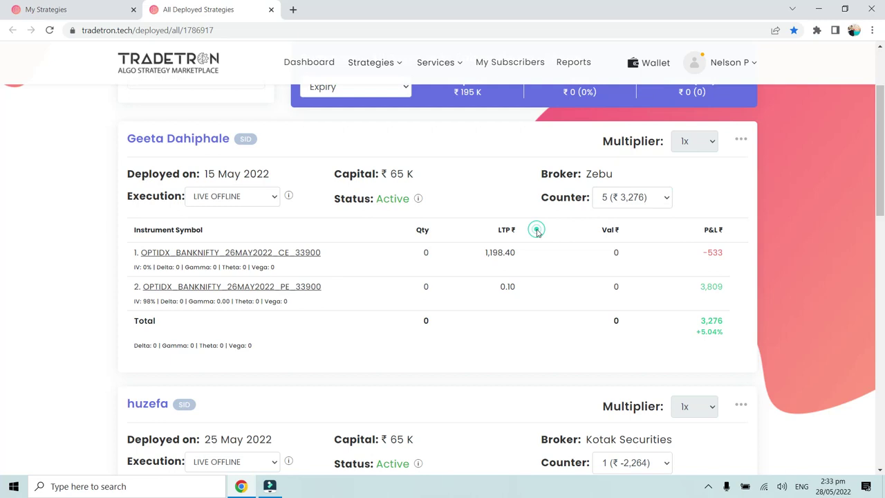
pyautogui.scroll(-3, 537, 233)
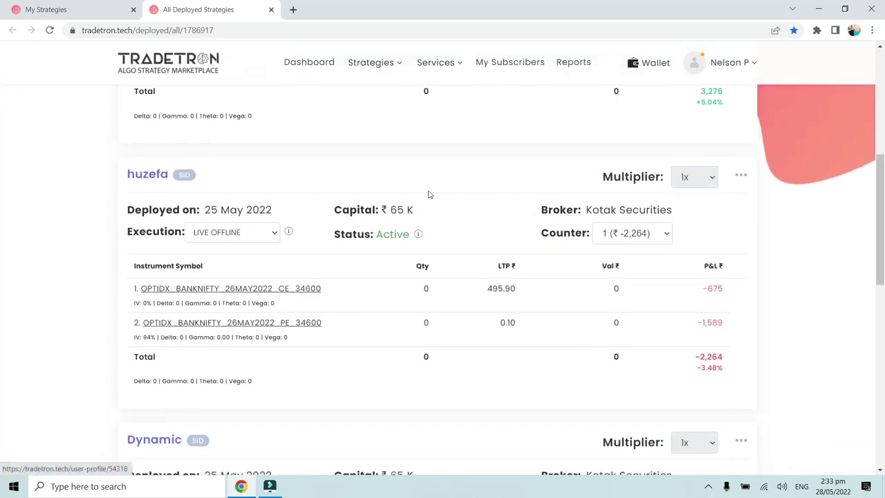
pyautogui.click(631, 233)
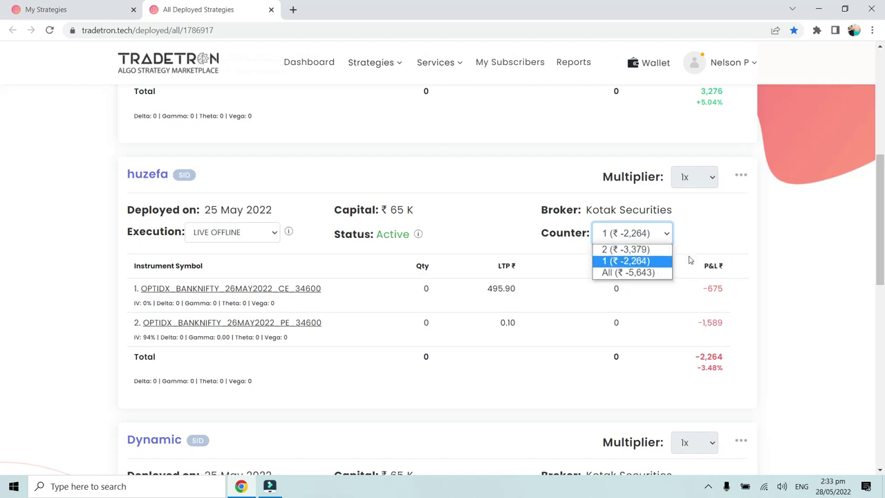
pyautogui.click(723, 241)
pyautogui.scroll(-4, 723, 241)
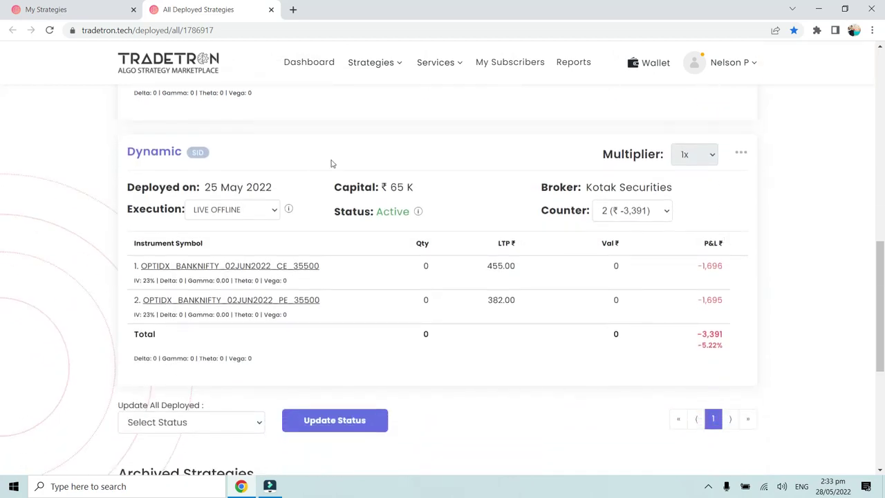
pyautogui.click(623, 213)
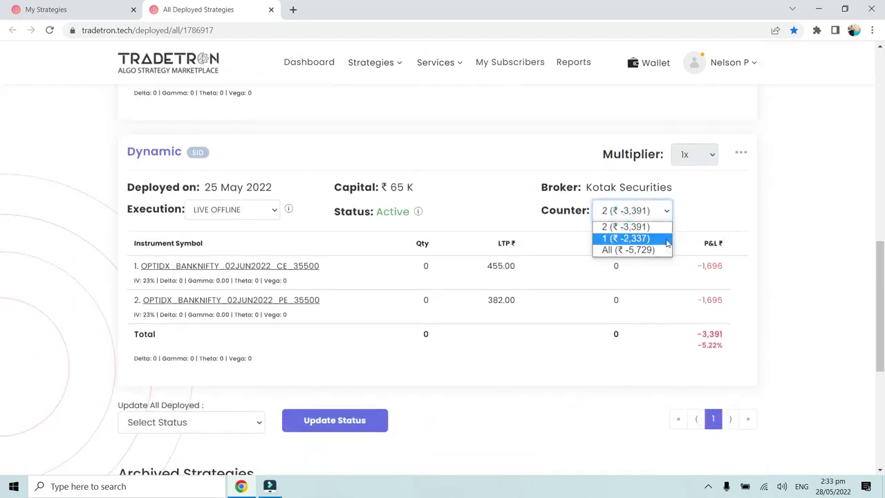
pyautogui.click(664, 291)
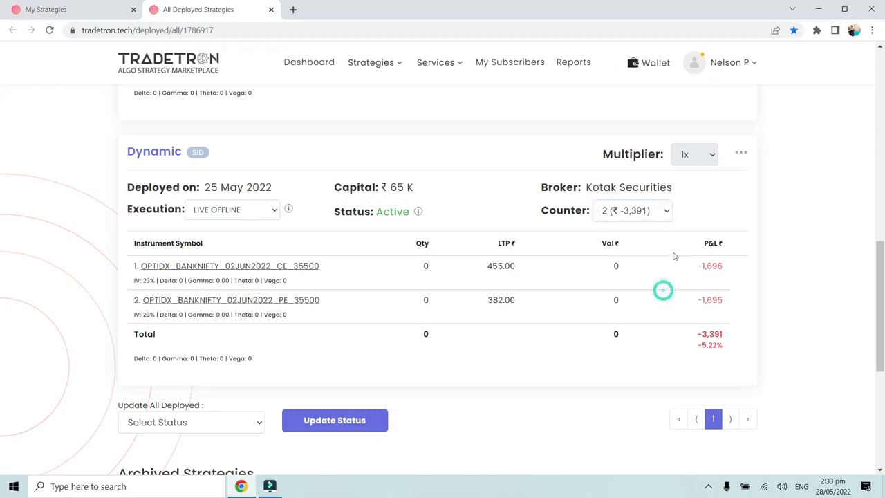
# Review the actions offered for the first subscriber's deployment and try to pause it.
pyautogui.scroll(1, 773, 276)
pyautogui.scroll(8, 772, 276)
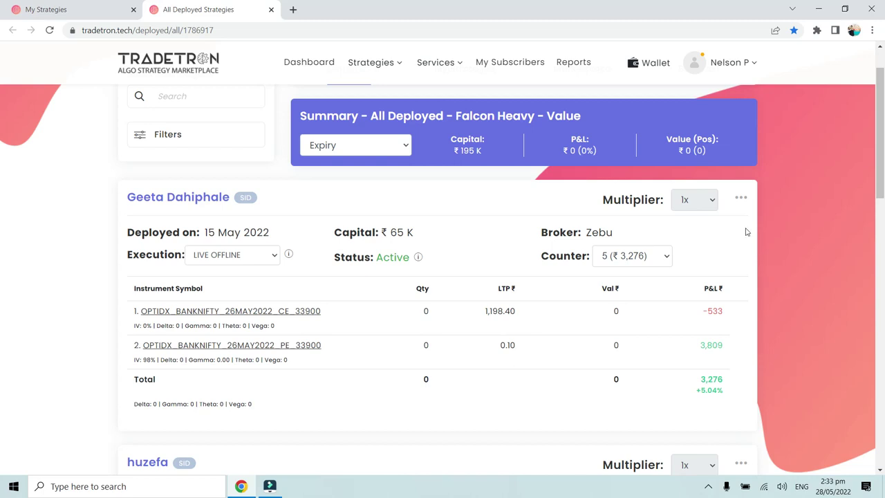
pyautogui.click(741, 197)
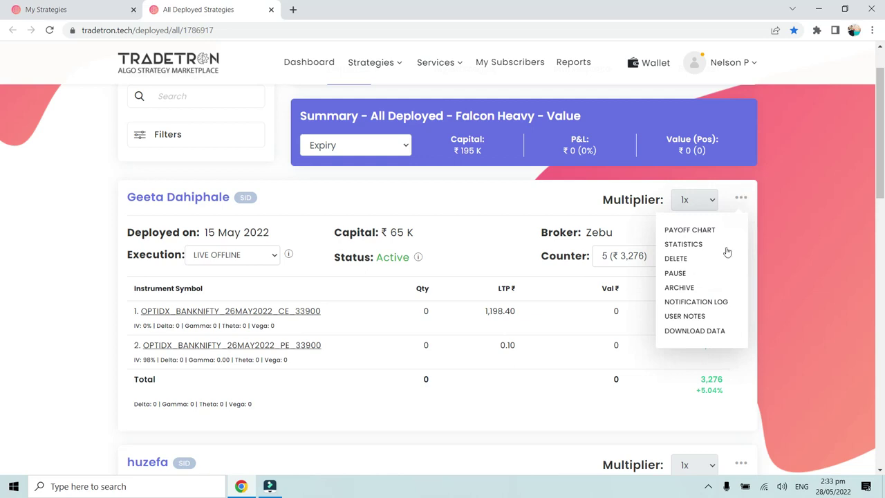
pyautogui.click(679, 277)
pyautogui.click(740, 199)
pyautogui.click(677, 272)
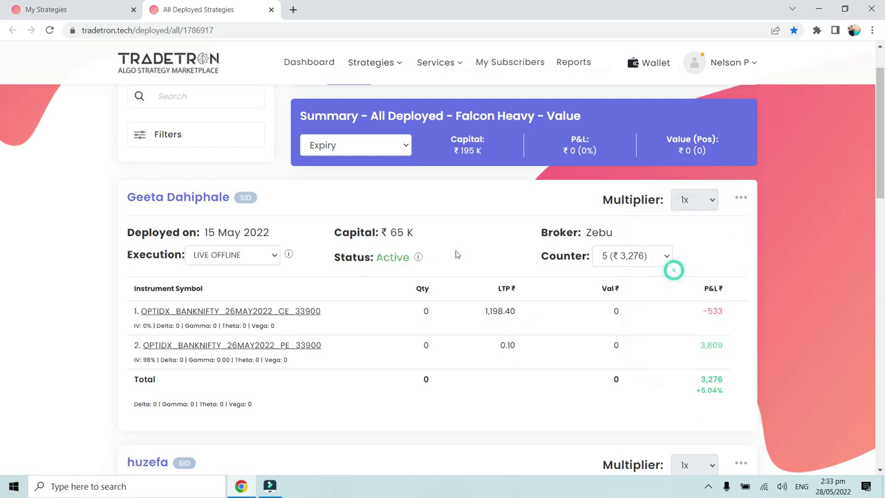
# Review the actions offered for the second and third subscribers' deployments, closing each list without choosing anything.
pyautogui.scroll(-3, 553, 261)
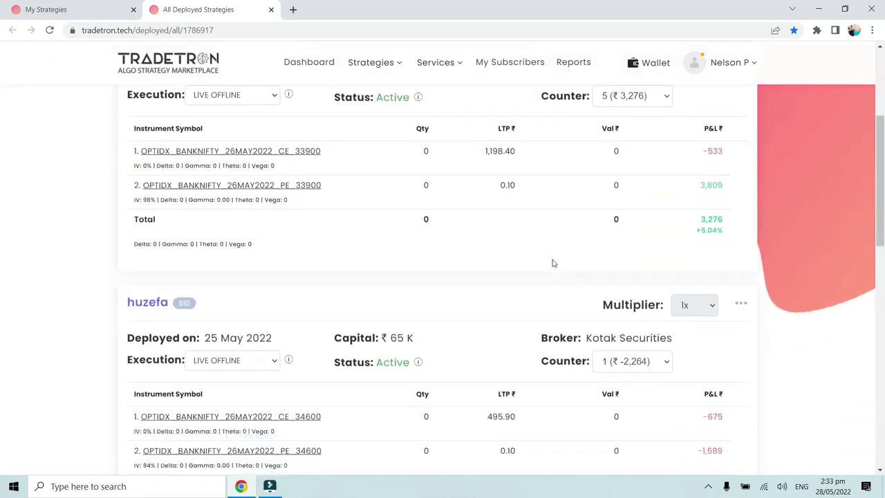
pyautogui.click(741, 292)
pyautogui.scroll(-2, 742, 291)
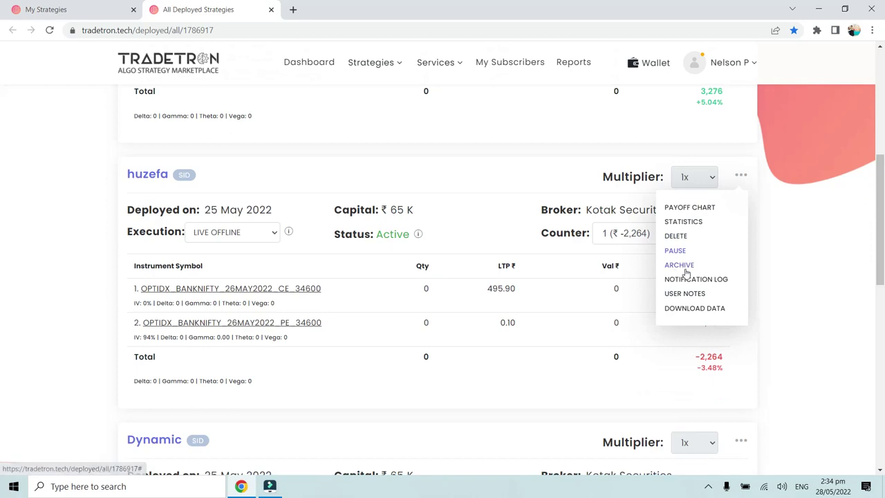
pyautogui.click(775, 235)
pyautogui.scroll(-3, 752, 248)
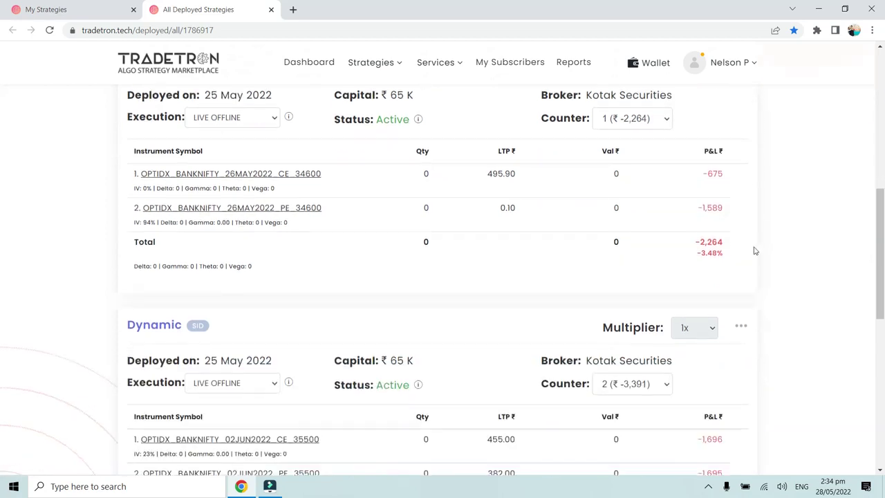
pyautogui.scroll(3, 743, 226)
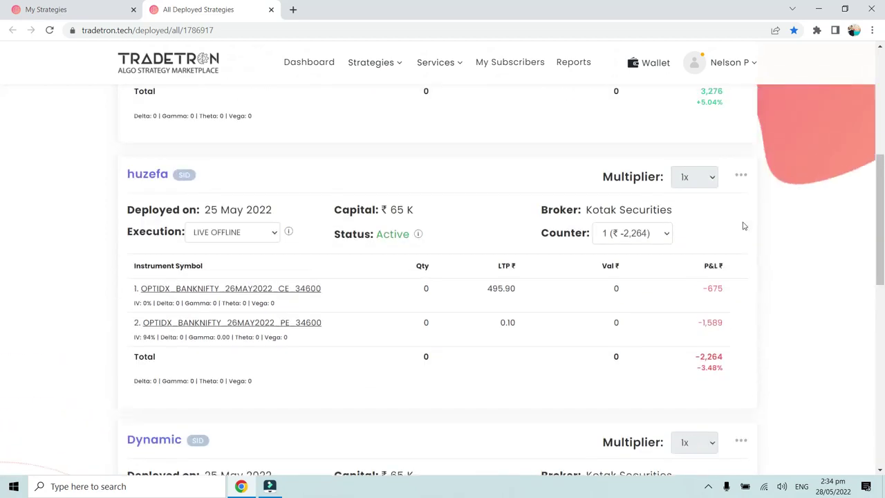
pyautogui.click(741, 178)
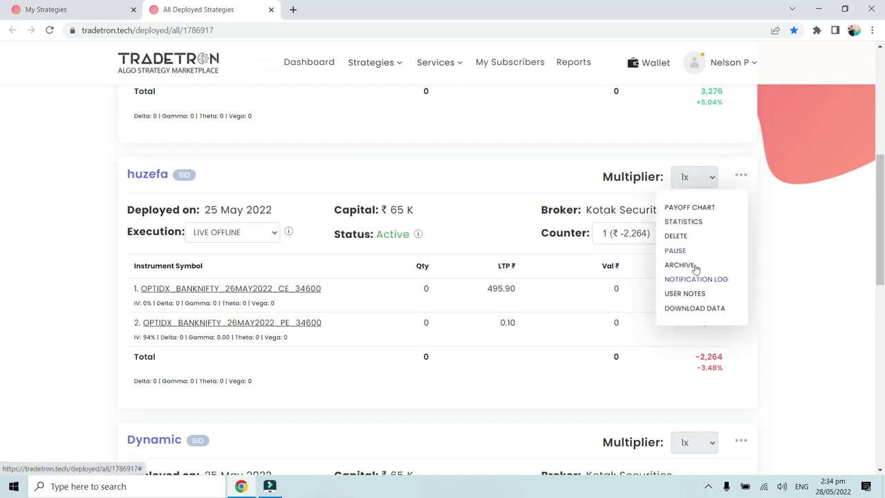
pyautogui.click(780, 230)
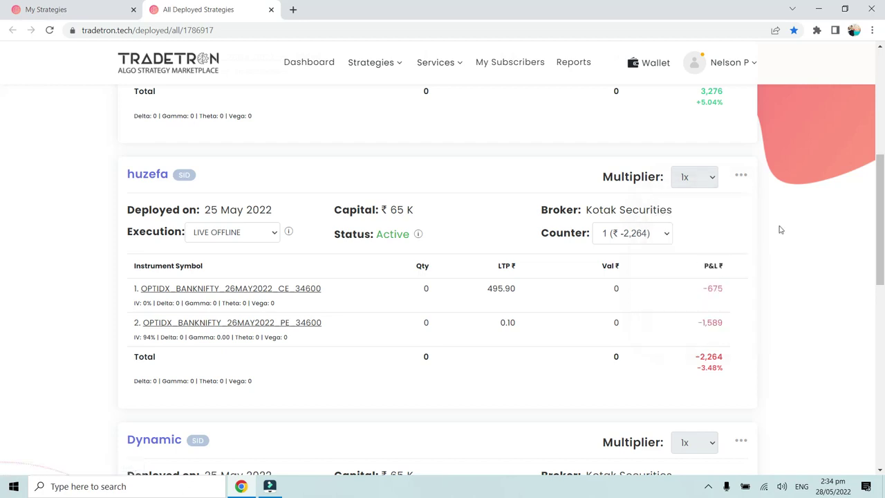
pyautogui.scroll(-3, 779, 229)
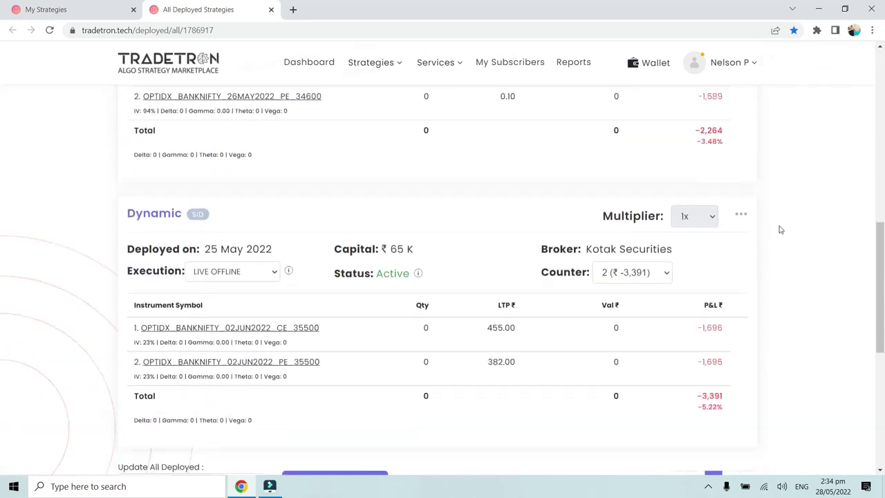
pyautogui.click(743, 215)
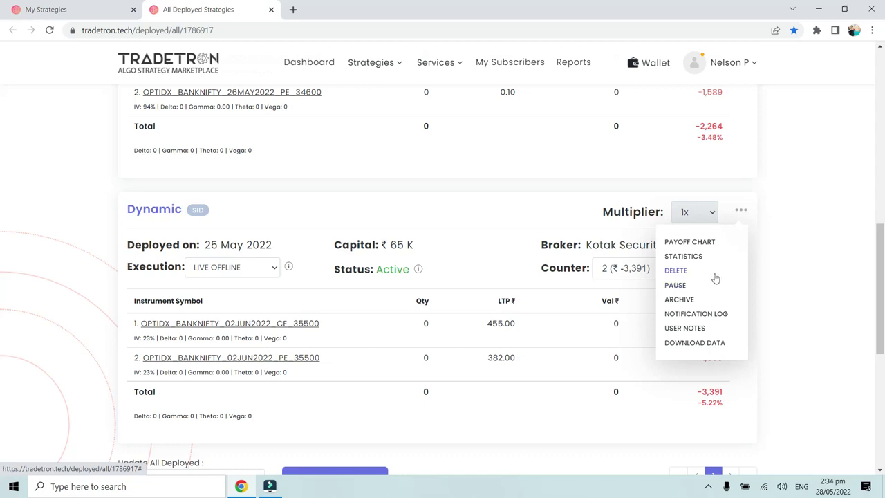
pyautogui.click(771, 226)
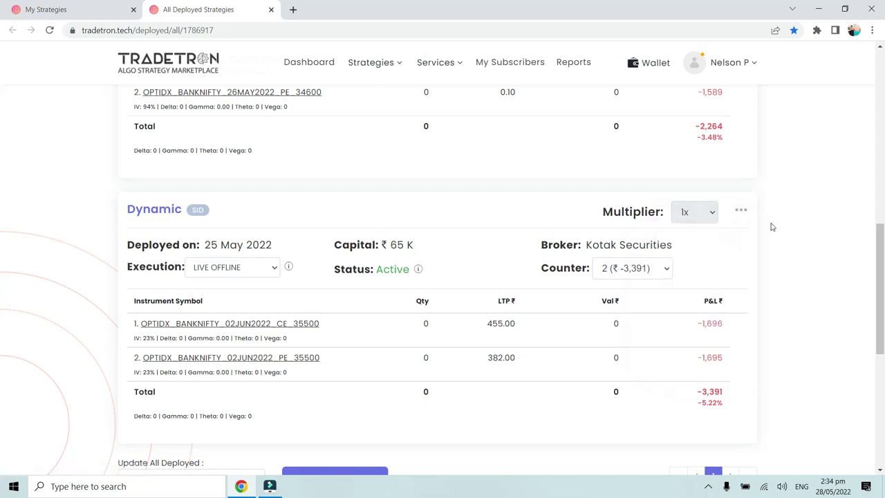
# Choose Exit as the status for all deployed strategies and submit the status update.
pyautogui.scroll(8, 708, 309)
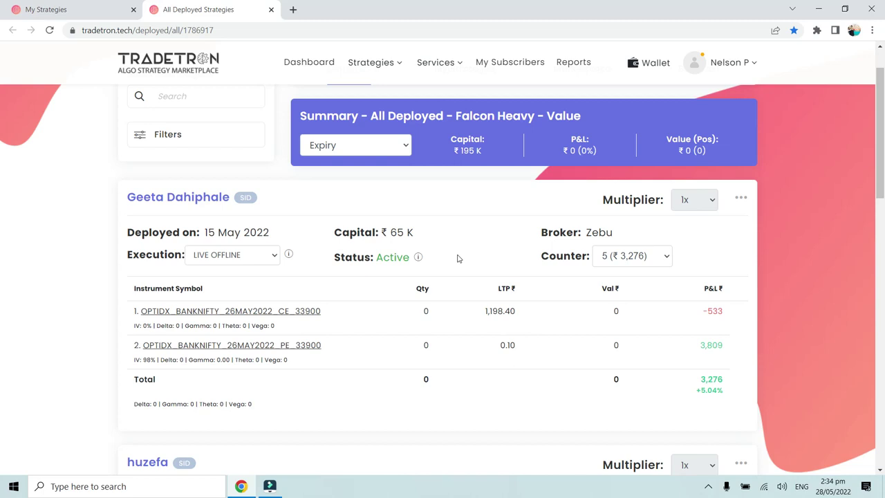
pyautogui.scroll(-9, 456, 257)
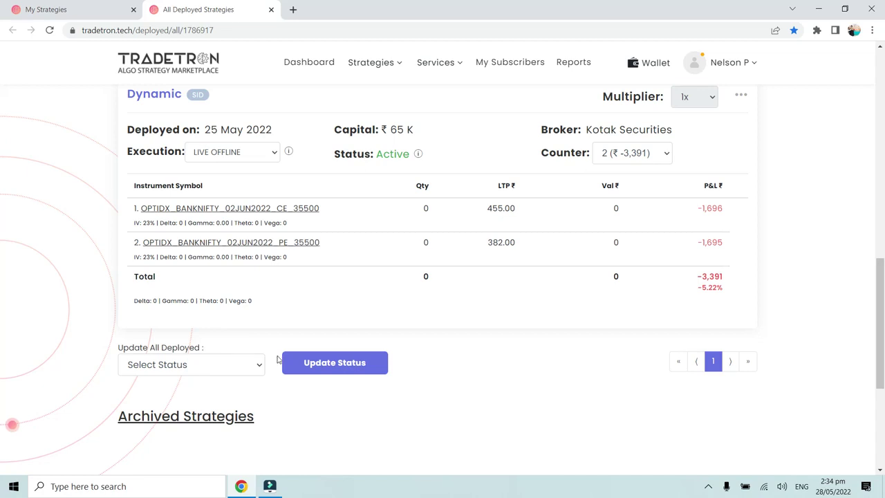
pyautogui.scroll(1, 352, 330)
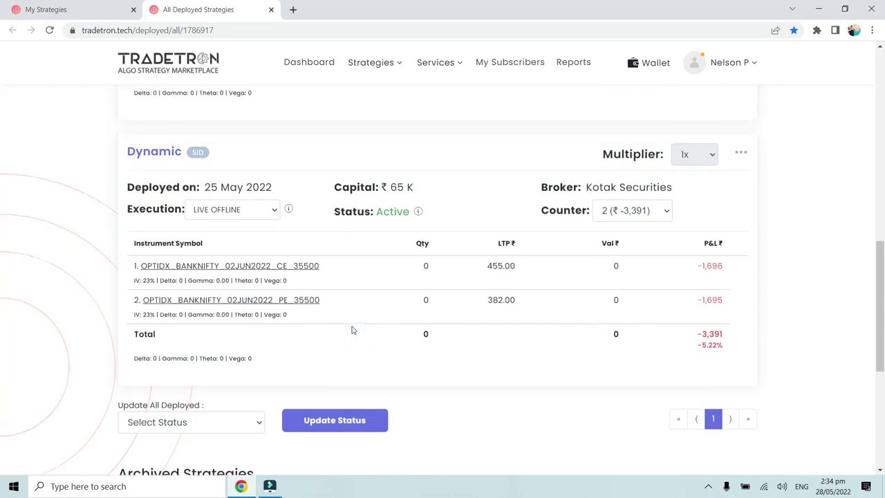
pyautogui.scroll(6, 351, 330)
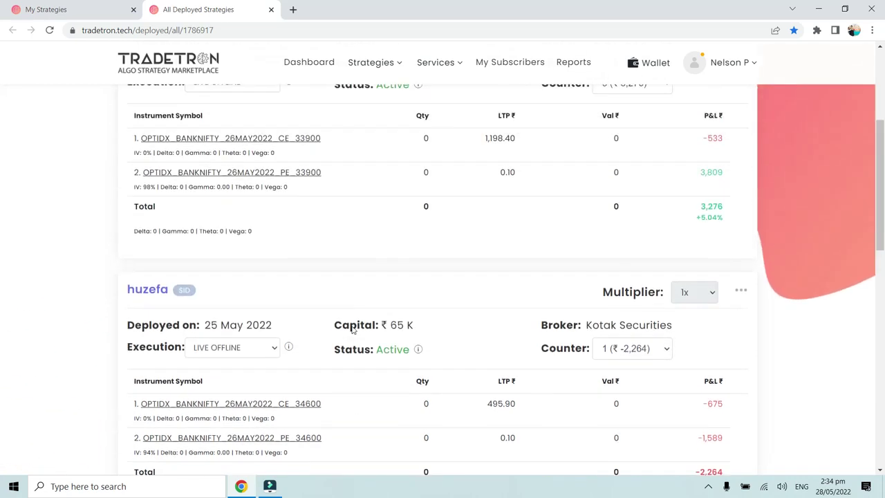
pyautogui.scroll(3, 352, 329)
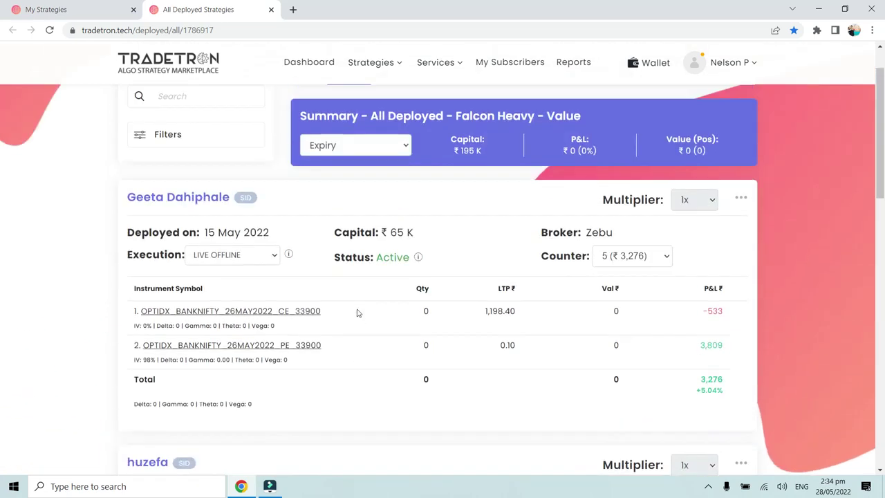
pyautogui.scroll(-4, 358, 313)
pyautogui.scroll(-6, 358, 310)
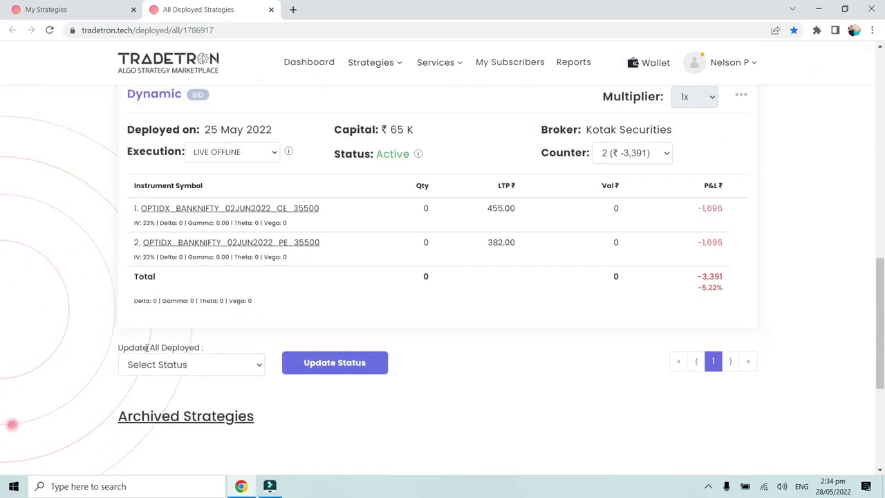
pyautogui.click(167, 360)
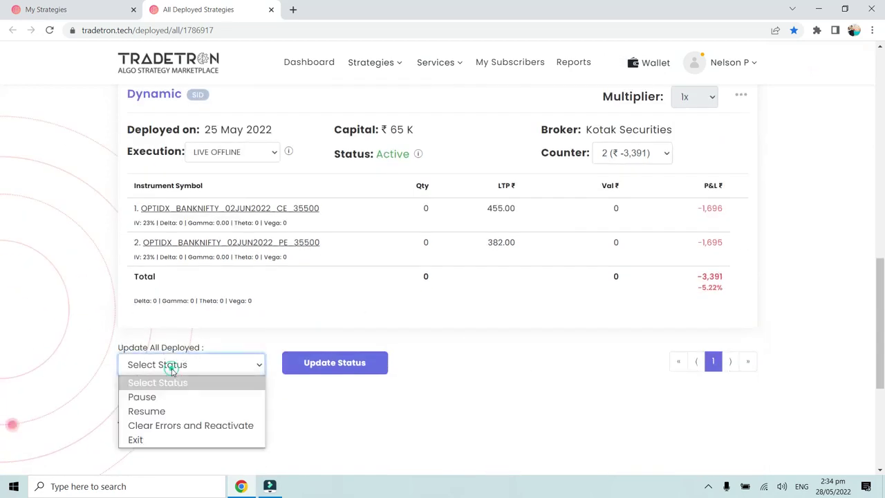
pyautogui.click(177, 439)
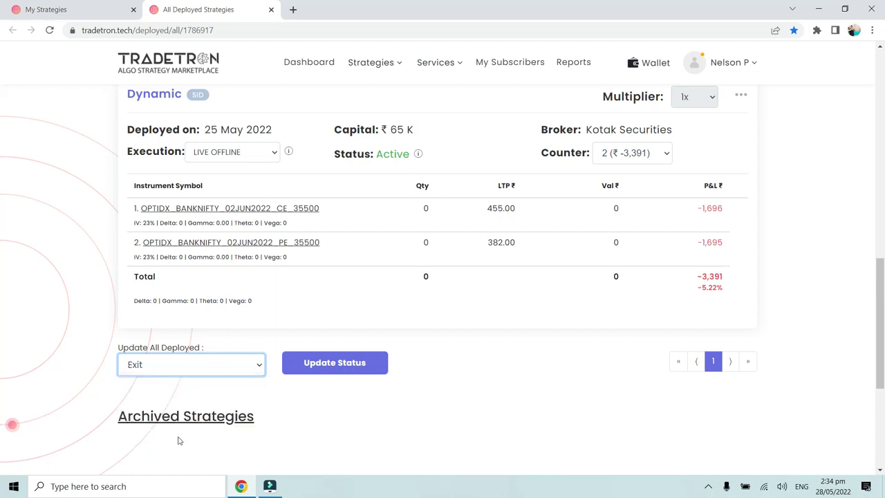
pyautogui.click(330, 367)
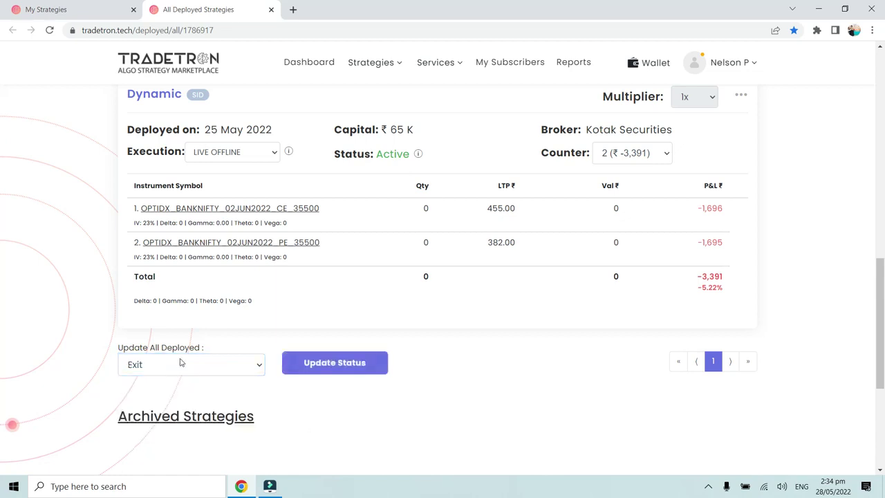
# Check the status of all three subscribers' deployments, highlighting the status on each one.
pyautogui.scroll(7, 413, 210)
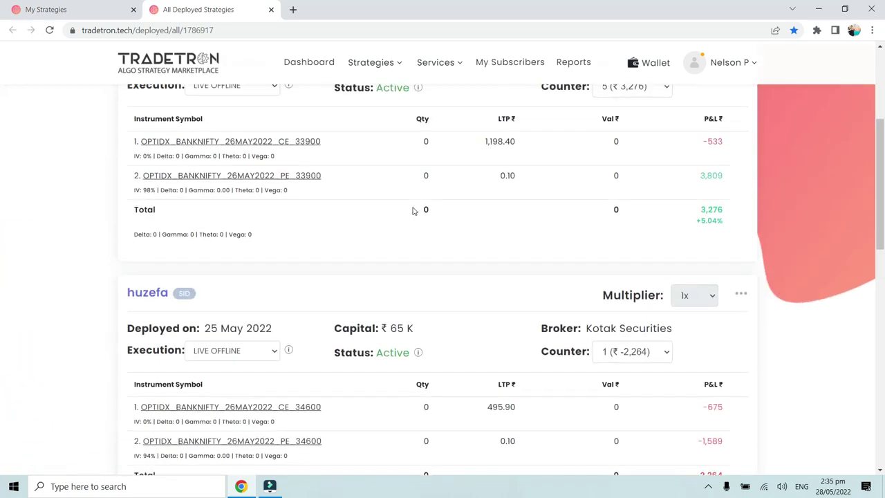
pyautogui.scroll(3, 413, 210)
pyautogui.scroll(-3, 413, 210)
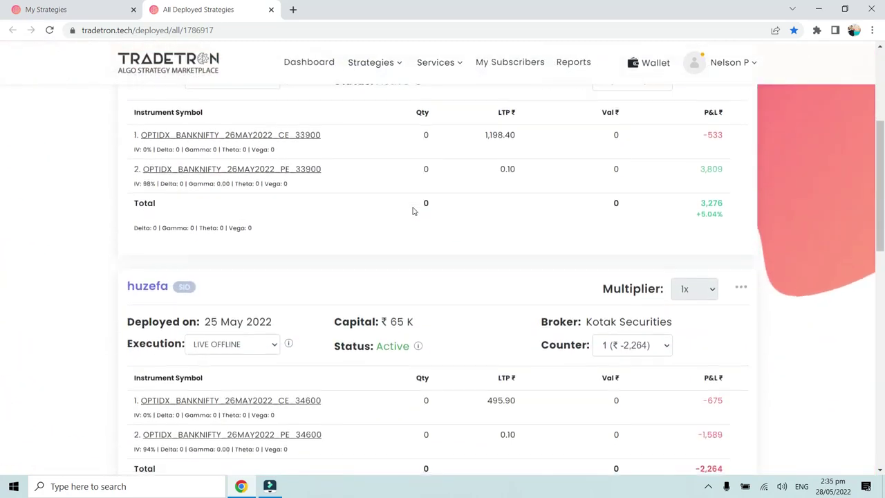
pyautogui.scroll(-6, 412, 210)
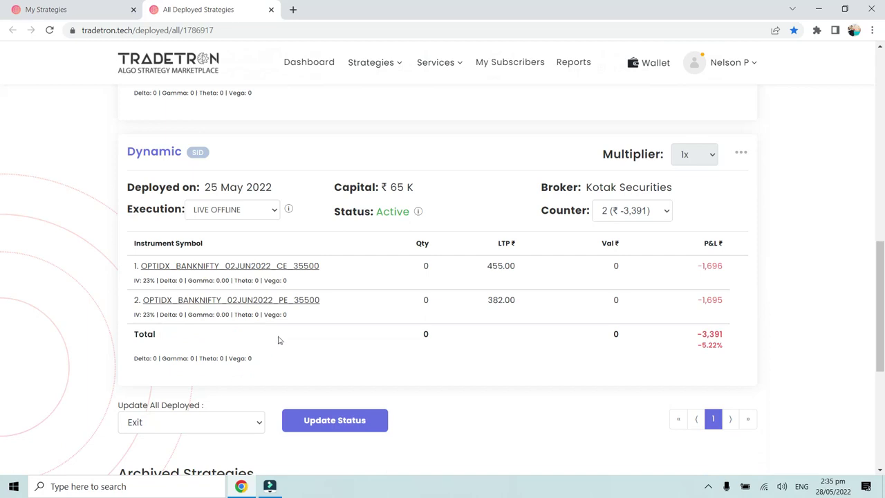
pyautogui.scroll(8, 386, 256)
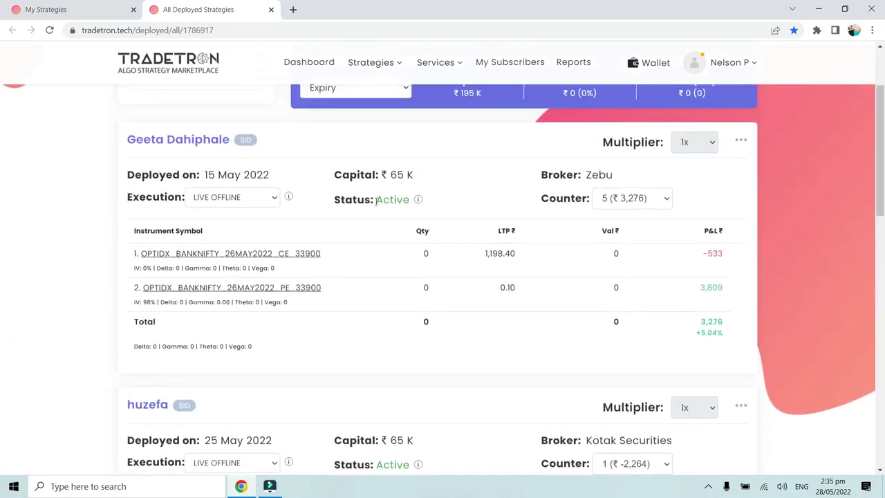
pyautogui.moveTo(337, 200); pyautogui.dragTo(414, 201)
pyautogui.click(375, 239)
pyautogui.scroll(-3, 375, 239)
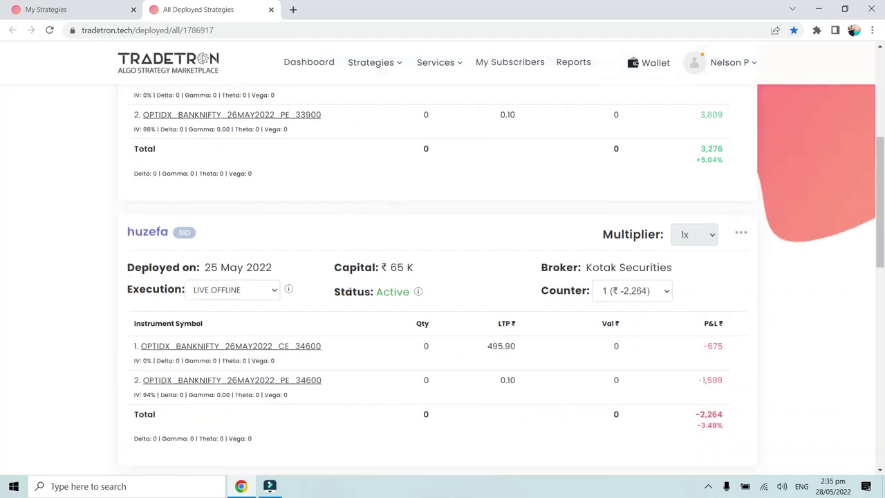
pyautogui.moveTo(337, 292); pyautogui.dragTo(407, 293)
pyautogui.click(405, 293)
pyautogui.scroll(-3, 404, 289)
pyautogui.scroll(-1, 404, 289)
pyautogui.moveTo(335, 269); pyautogui.dragTo(410, 268)
pyautogui.click(407, 270)
# Choose Pause as the status for all deployed strategies and submit the status update.
pyautogui.scroll(-1, 408, 271)
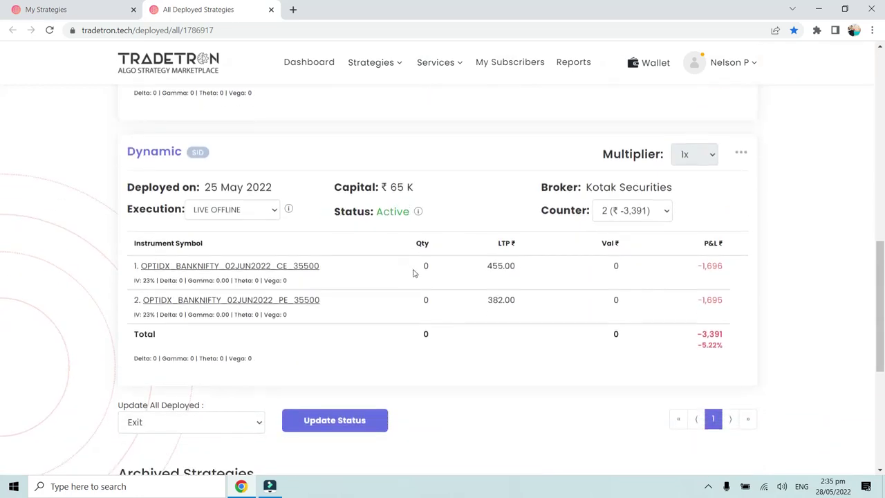
pyautogui.click(186, 432)
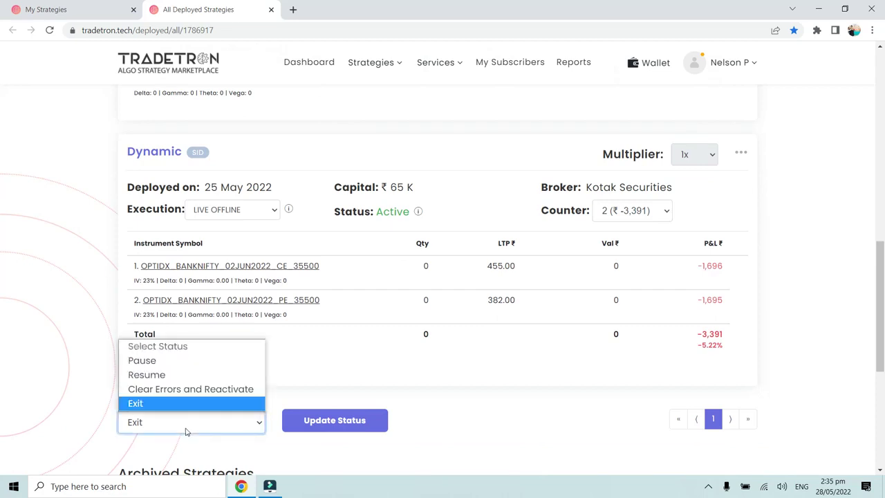
pyautogui.click(190, 362)
pyautogui.scroll(-1, 242, 398)
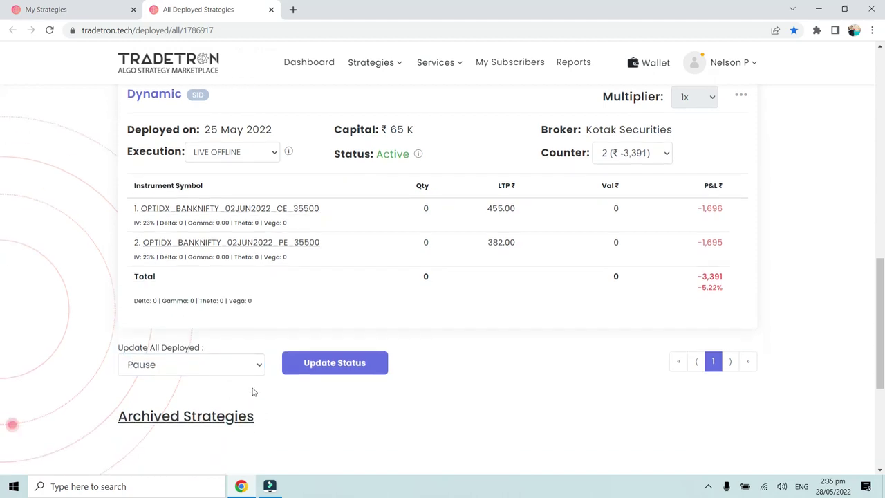
pyautogui.click(331, 368)
pyautogui.click(463, 330)
# Check the status of each of the three subscribers' deployments following the bulk pause.
pyautogui.scroll(8, 450, 359)
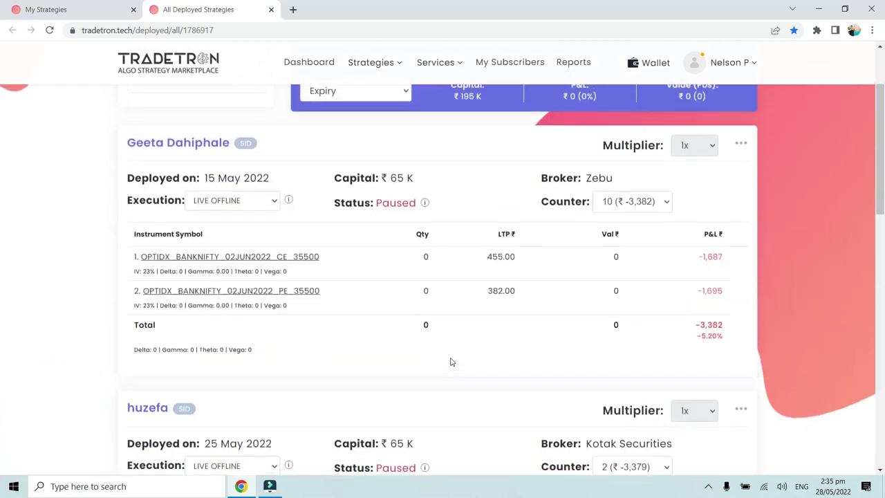
pyautogui.scroll(1, 450, 361)
pyautogui.moveTo(333, 258); pyautogui.dragTo(416, 257)
pyautogui.click(414, 256)
pyautogui.scroll(-3, 387, 311)
pyautogui.moveTo(331, 291); pyautogui.dragTo(412, 291)
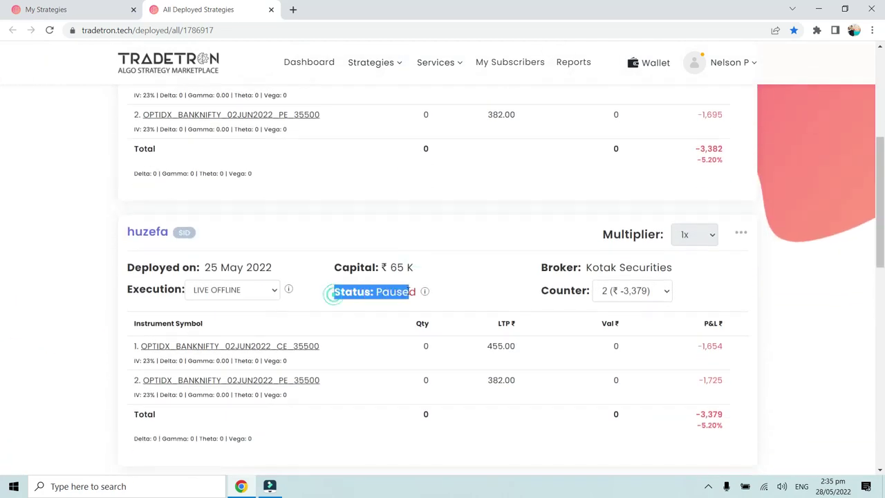
pyautogui.scroll(-4, 409, 306)
pyautogui.scroll(-2, 377, 390)
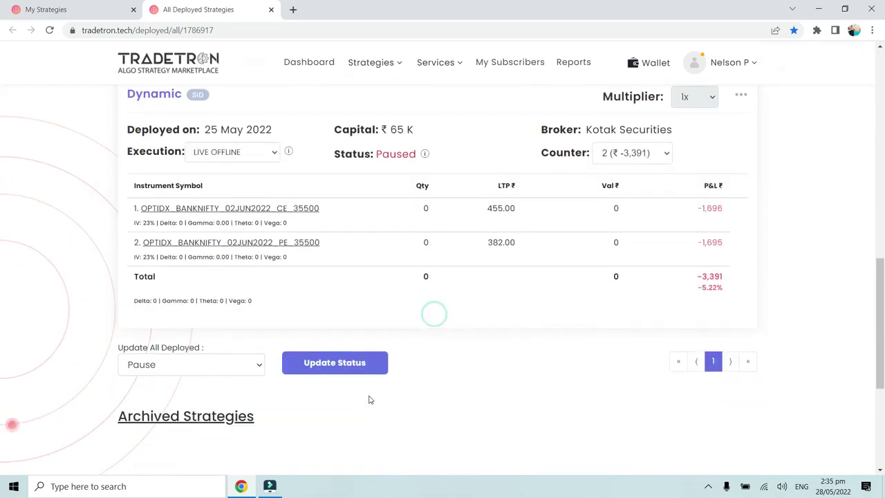
# Choose Resume as the status for all deployed strategies and submit the status update.
pyautogui.click(179, 370)
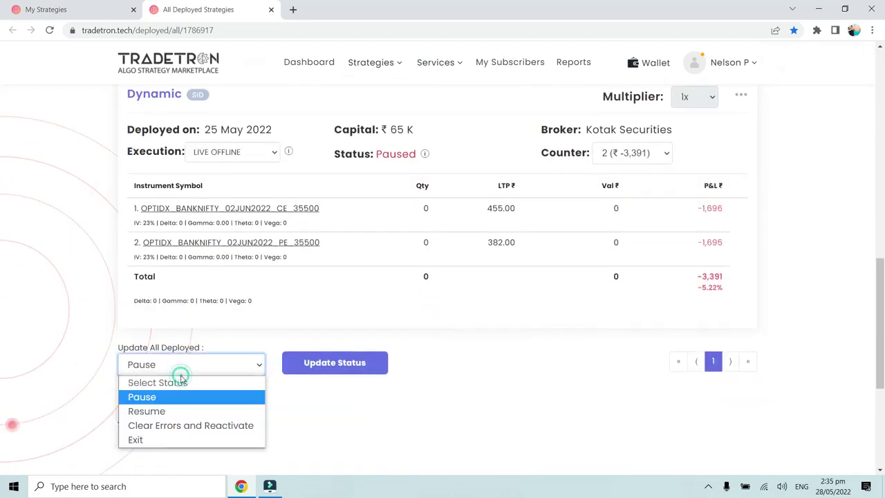
pyautogui.click(176, 412)
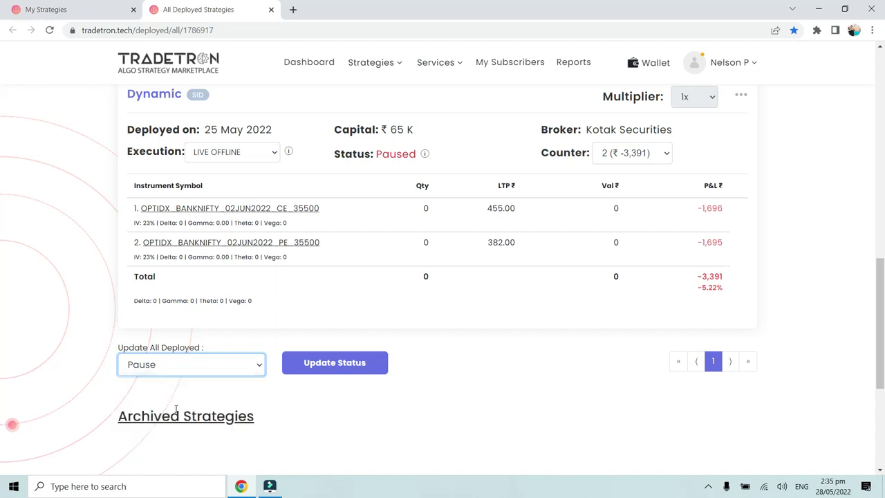
pyautogui.click(342, 363)
pyautogui.click(447, 336)
# Examine the status of all three subscribers' deployments following the bulk resume.
pyautogui.scroll(5, 446, 337)
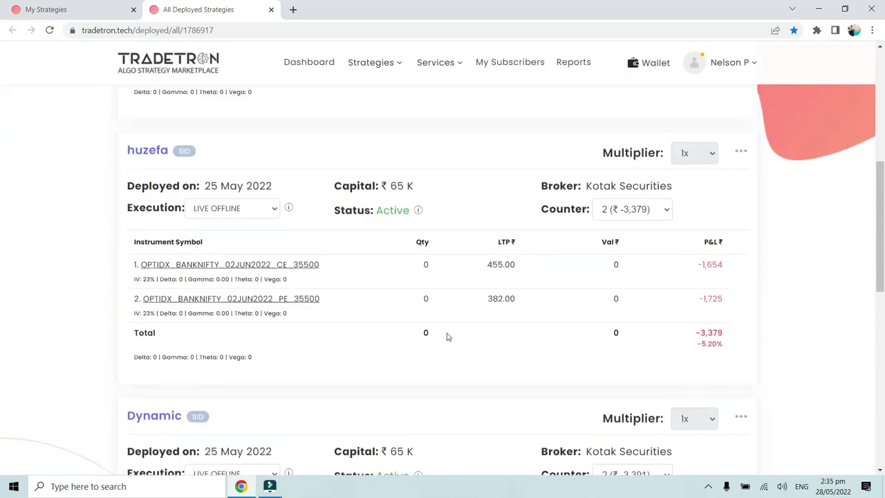
pyautogui.scroll(4, 447, 337)
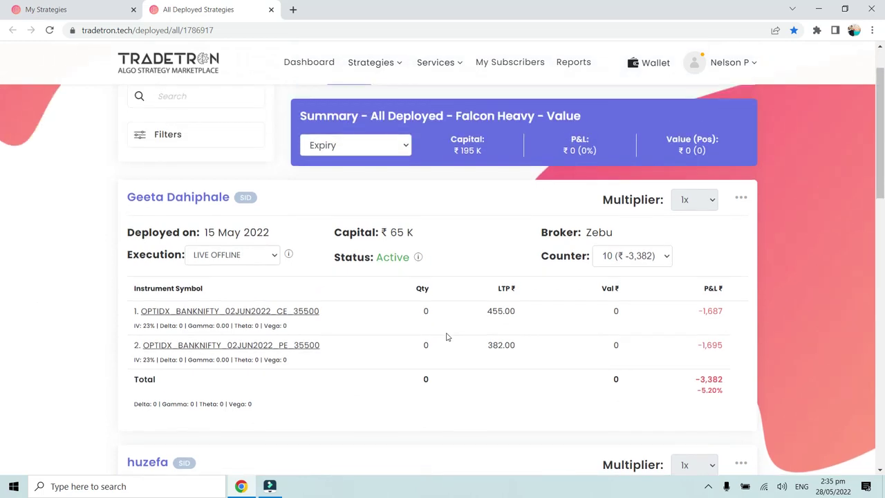
pyautogui.scroll(-5, 447, 337)
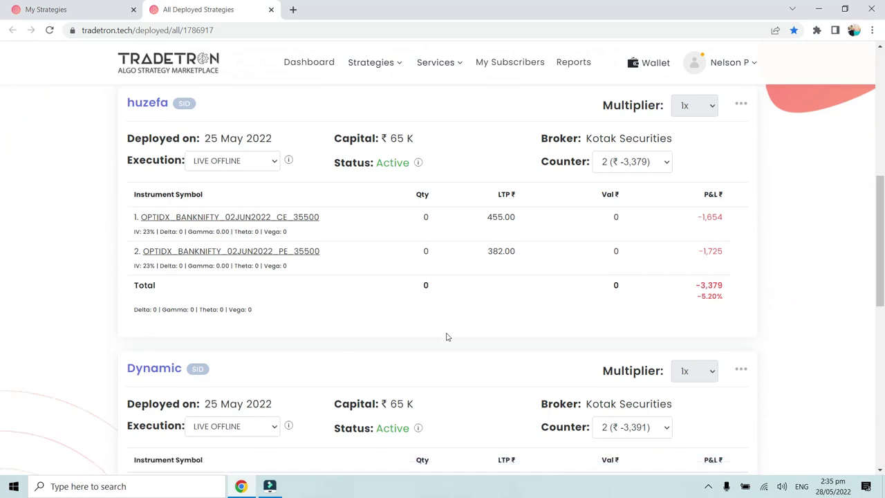
pyautogui.scroll(-2, 447, 337)
pyautogui.scroll(-1, 447, 337)
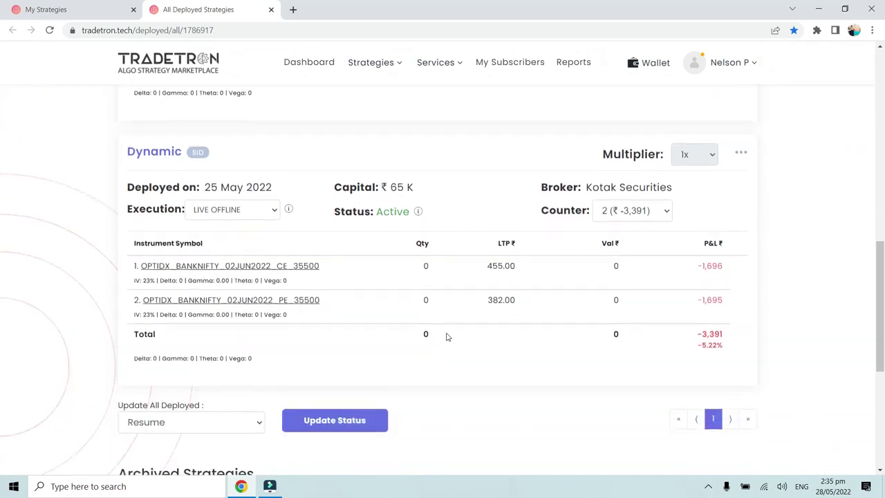
pyautogui.scroll(2, 447, 337)
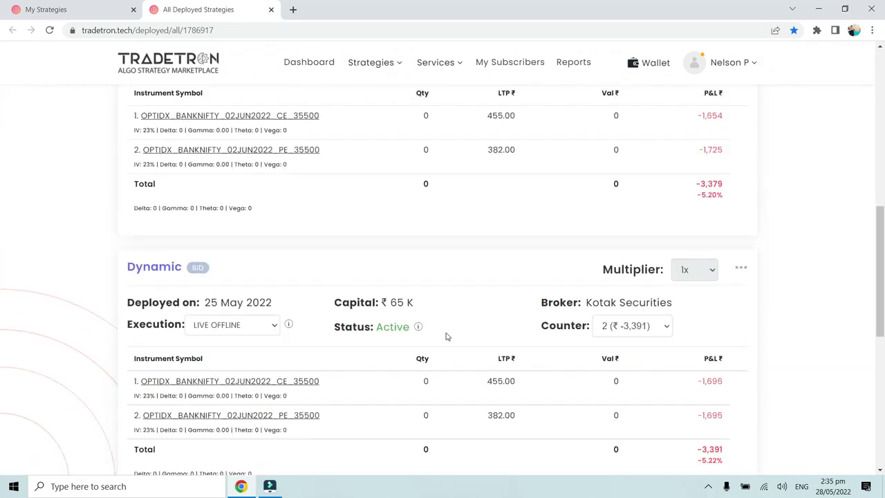
pyautogui.scroll(2, 446, 337)
pyautogui.scroll(-1, 446, 337)
pyautogui.scroll(2, 446, 337)
pyautogui.scroll(-3, 446, 336)
pyautogui.scroll(-1, 447, 336)
pyautogui.scroll(-1, 446, 336)
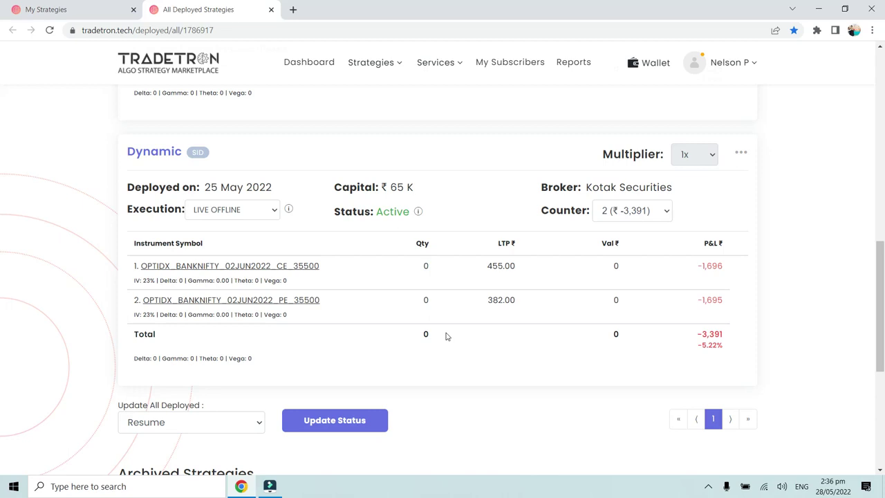
pyautogui.scroll(10, 465, 288)
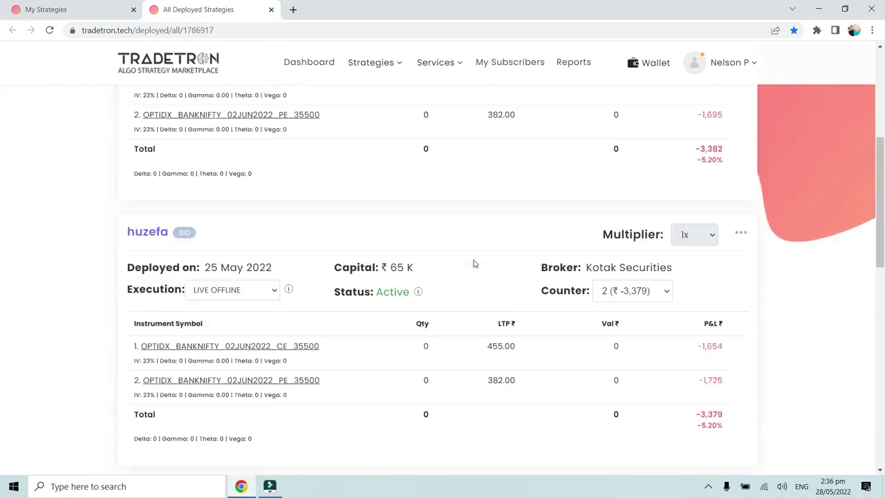
pyautogui.scroll(-10, 474, 264)
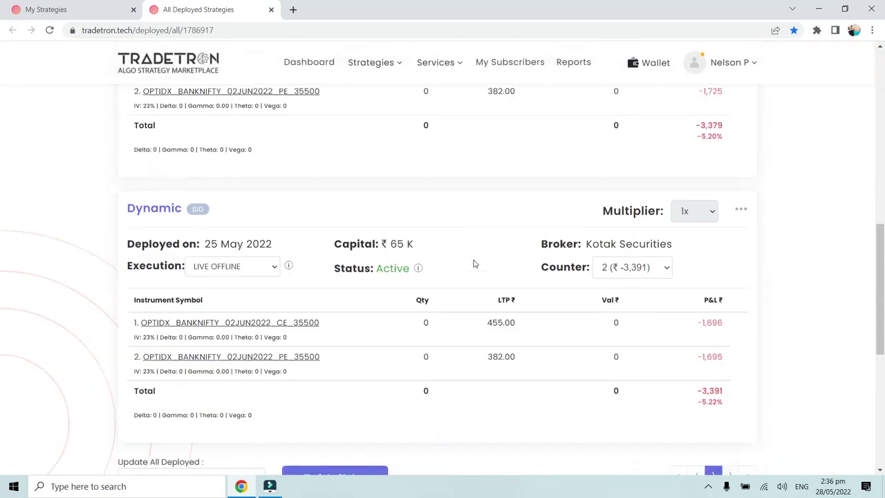
# Select Exit as the status for all deployed strategies without submitting the update.
pyautogui.click(170, 374)
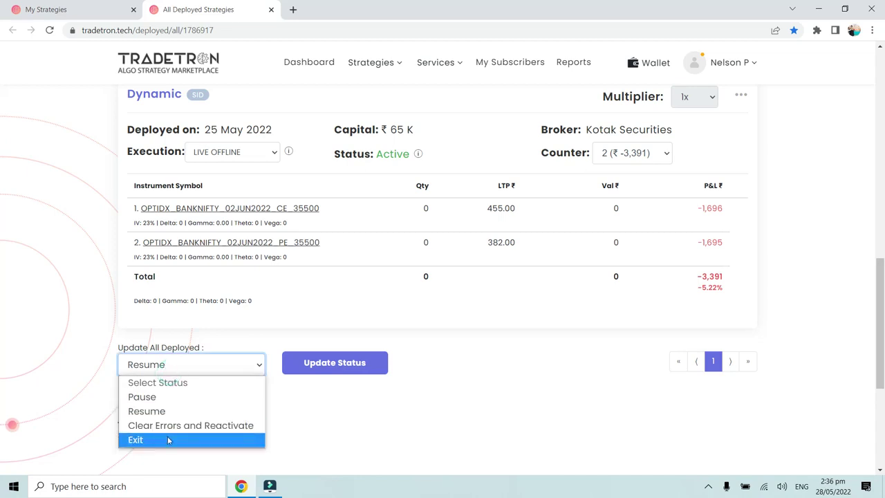
pyautogui.click(168, 438)
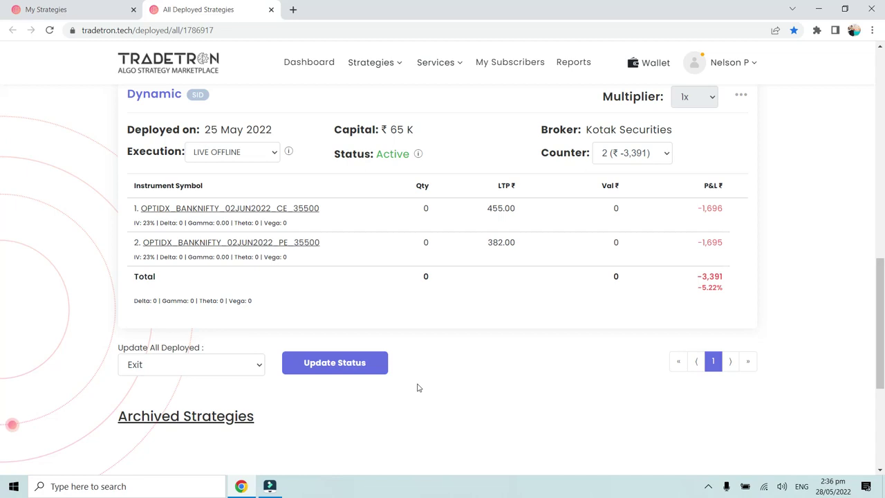
pyautogui.scroll(2, 417, 388)
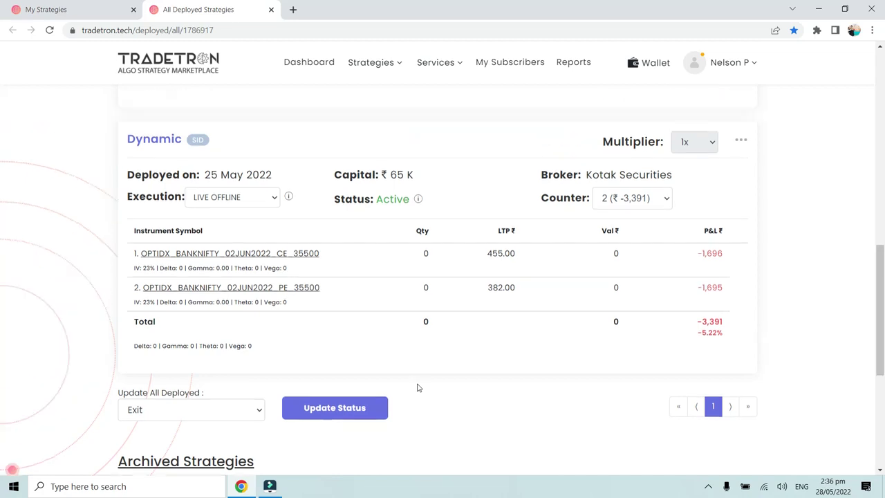
pyautogui.scroll(-1, 417, 388)
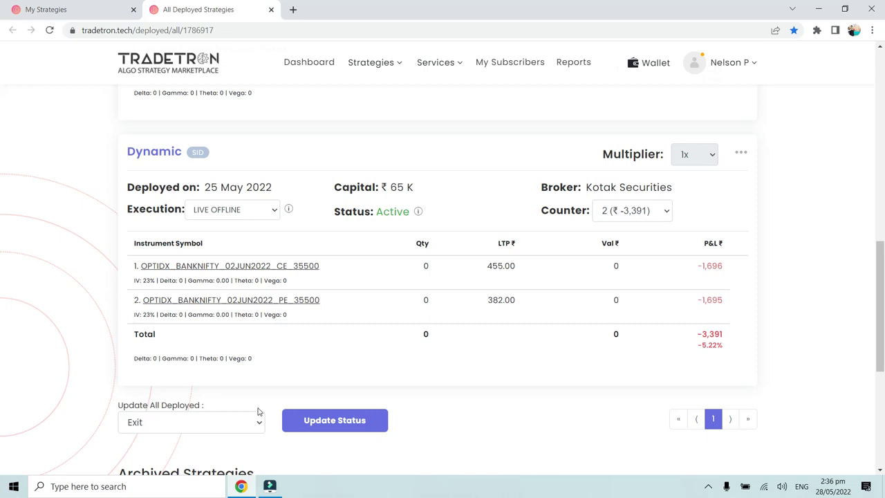
# Review the broker of each of the three subscribers' deployments, highlighting each broker name.
pyautogui.scroll(7, 258, 412)
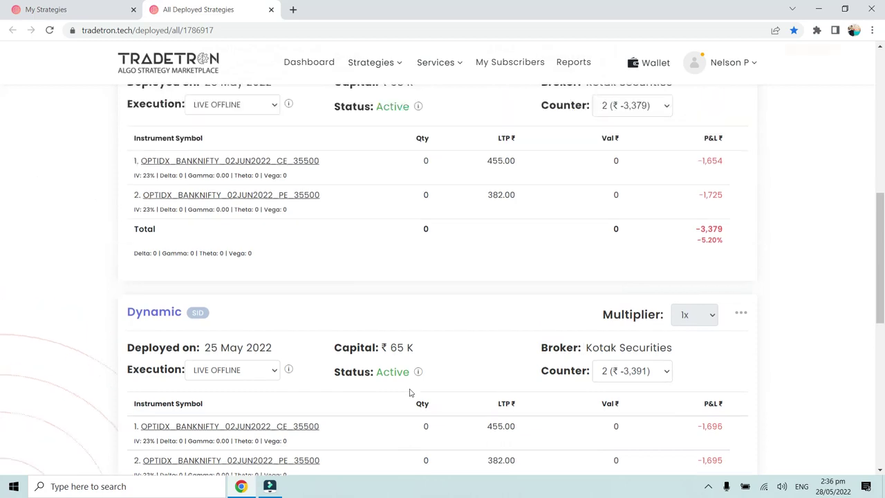
pyautogui.moveTo(582, 232); pyautogui.dragTo(615, 233)
pyautogui.scroll(-3, 609, 242)
pyautogui.moveTo(586, 267); pyautogui.dragTo(685, 270)
pyautogui.scroll(-2, 685, 270)
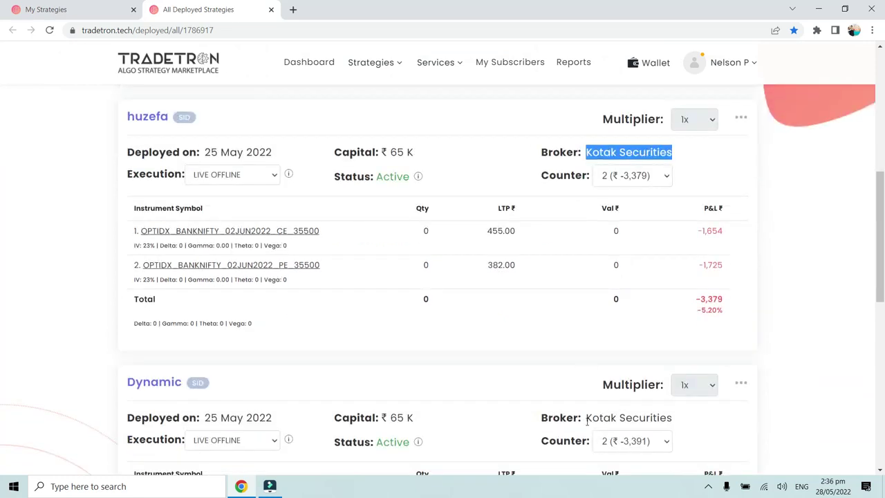
pyautogui.moveTo(586, 419); pyautogui.dragTo(673, 418)
pyautogui.click(512, 424)
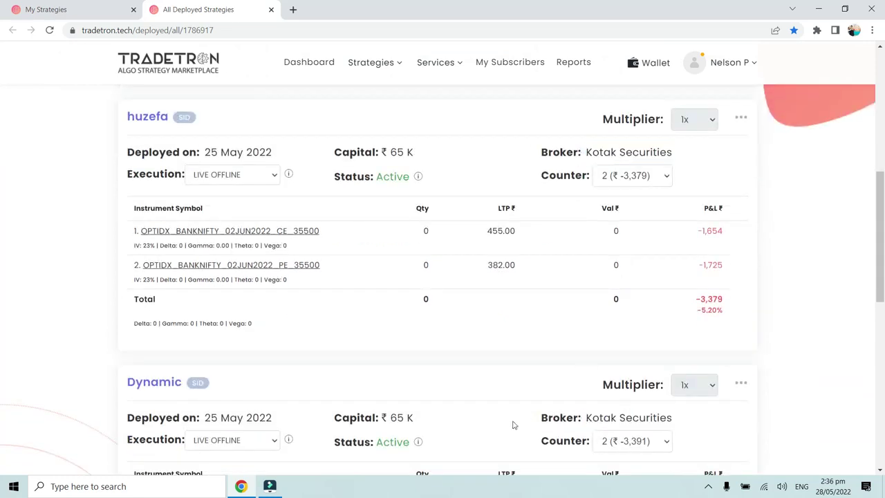
# Look over the available strategy filters, close them without changing anything, and return to the deployment list.
pyautogui.scroll(-6, 513, 425)
pyautogui.scroll(2, 495, 409)
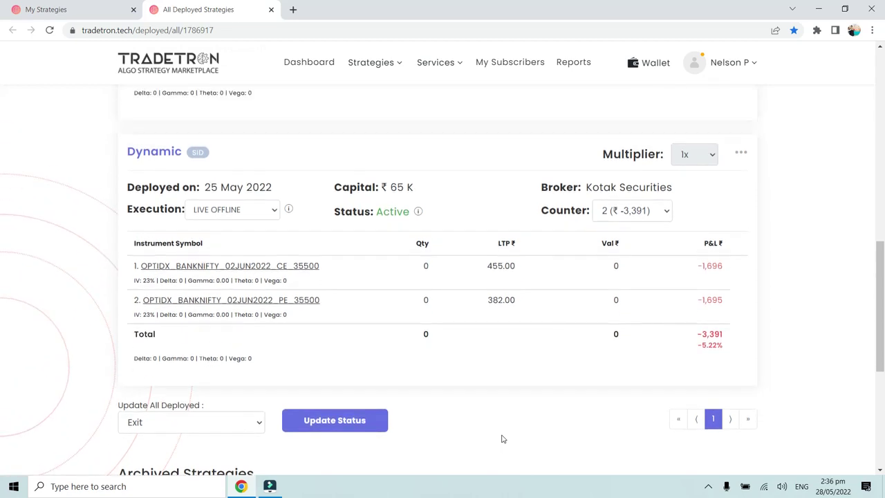
pyautogui.scroll(15, 503, 439)
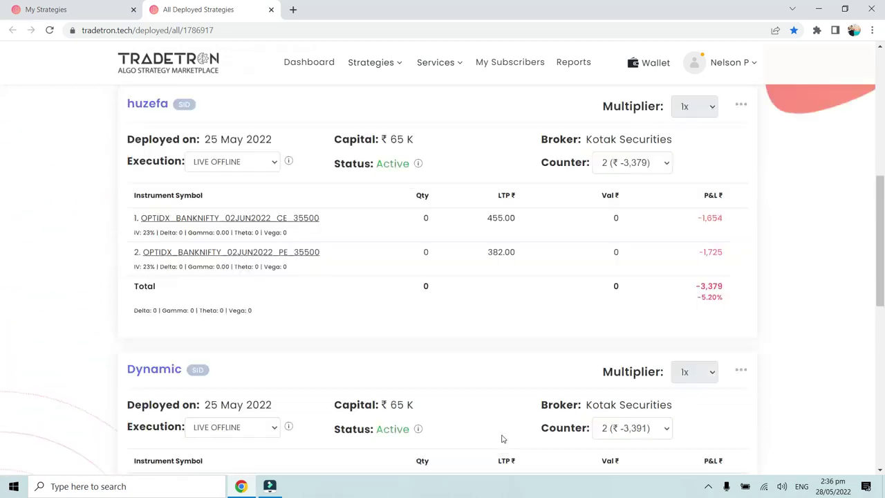
pyautogui.click(159, 188)
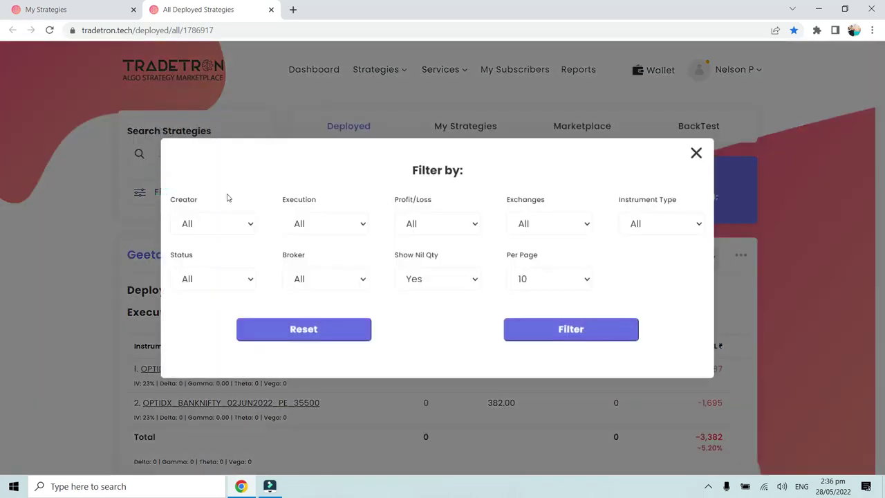
pyautogui.click(695, 153)
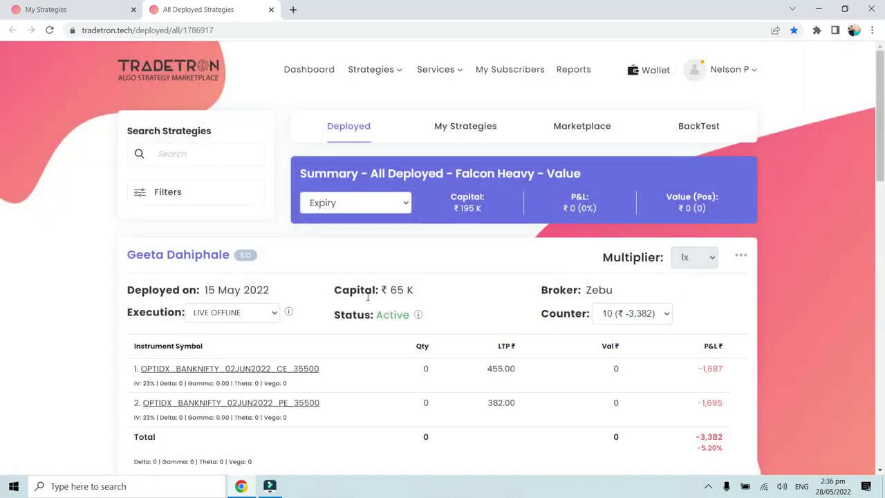
pyautogui.scroll(-2, 207, 290)
pyautogui.scroll(-5, 205, 288)
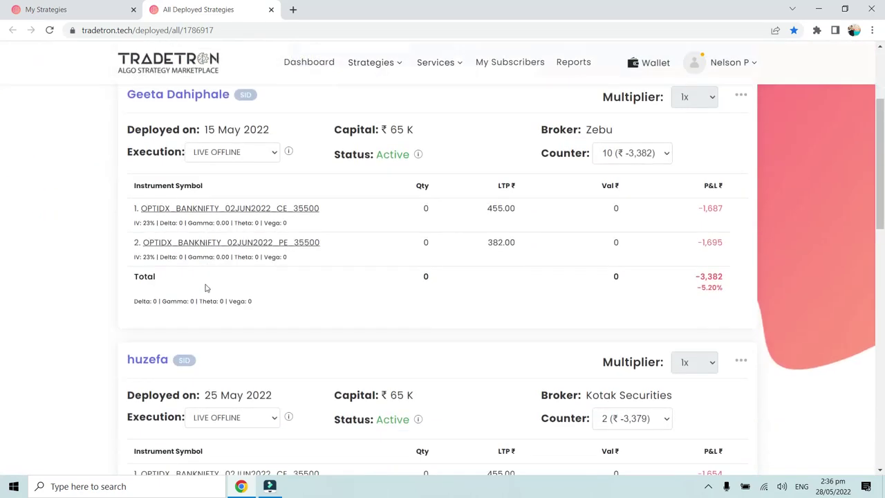
pyautogui.scroll(3, 208, 311)
pyautogui.scroll(4, 208, 312)
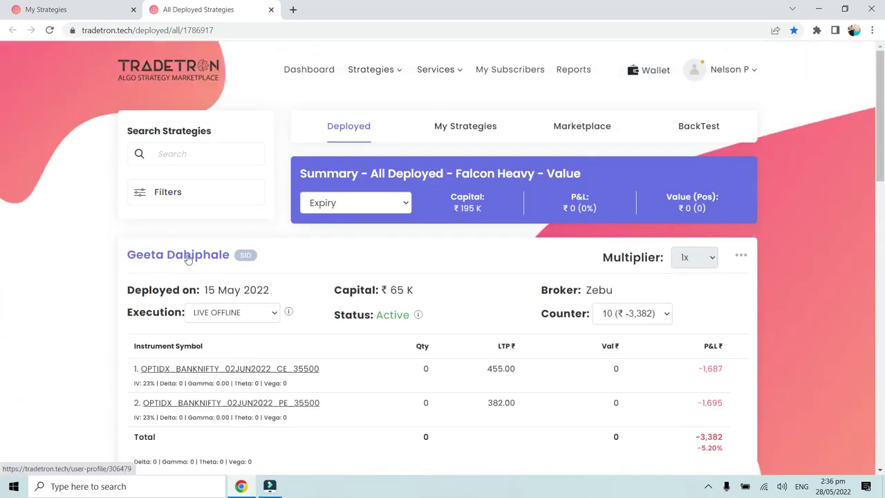
# Filter the deployed strategies by the LIVE AUTO execution type.
pyautogui.click(171, 190)
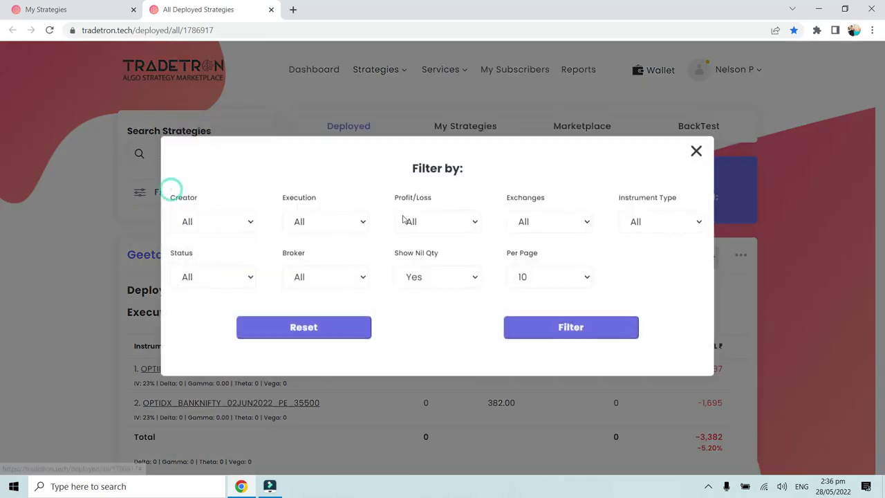
pyautogui.click(340, 222)
pyautogui.click(346, 300)
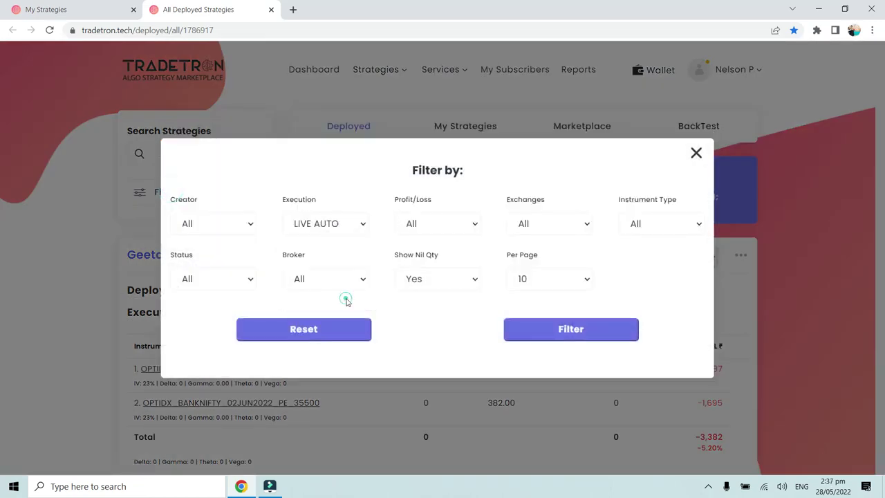
pyautogui.click(541, 329)
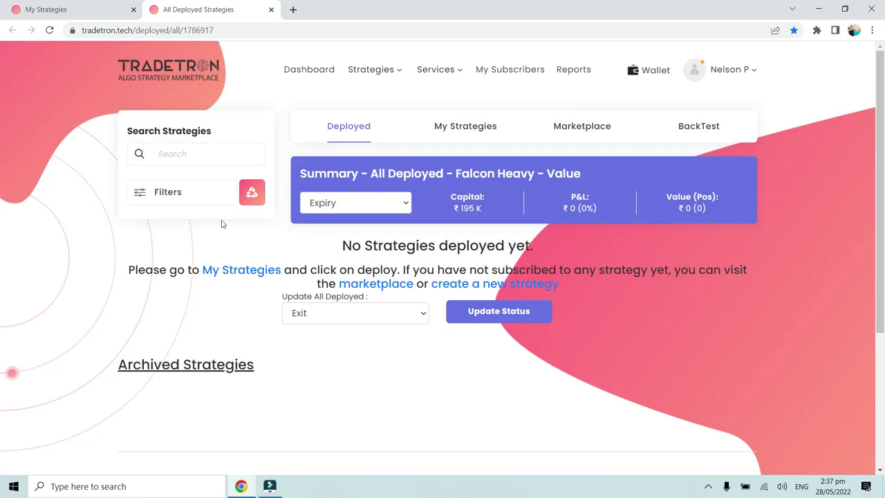
# Change the execution filter to LIVE OFFLINE, apply it and look over the filtered deployments.
pyautogui.click(181, 192)
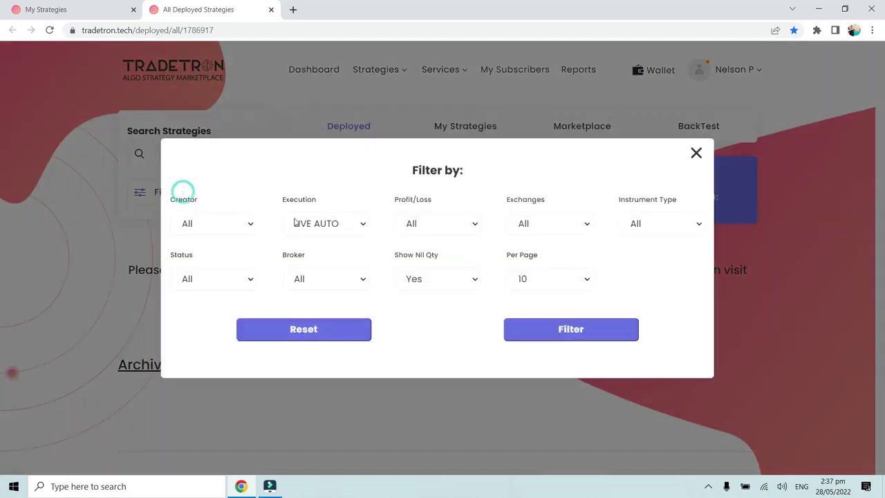
pyautogui.click(303, 223)
pyautogui.click(319, 270)
pyautogui.click(551, 326)
pyautogui.scroll(-3, 415, 273)
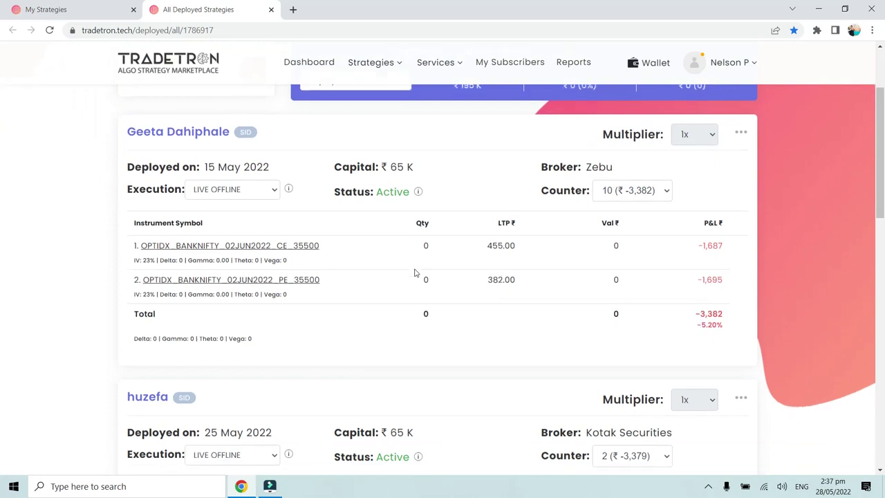
# Check the options of the strategy filters' Status field, keep it at All, and reapply the LIVE OFFLINE filter.
pyautogui.scroll(3, 415, 273)
pyautogui.click(183, 194)
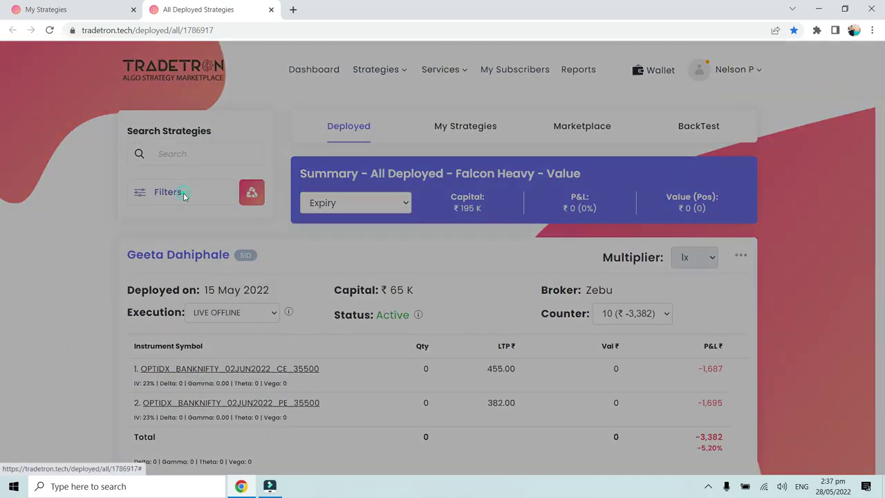
pyautogui.click(220, 281)
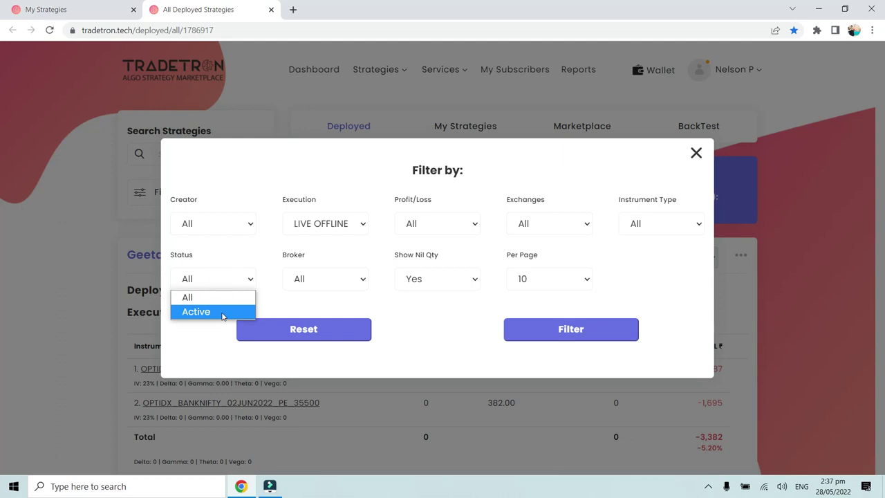
pyautogui.click(378, 309)
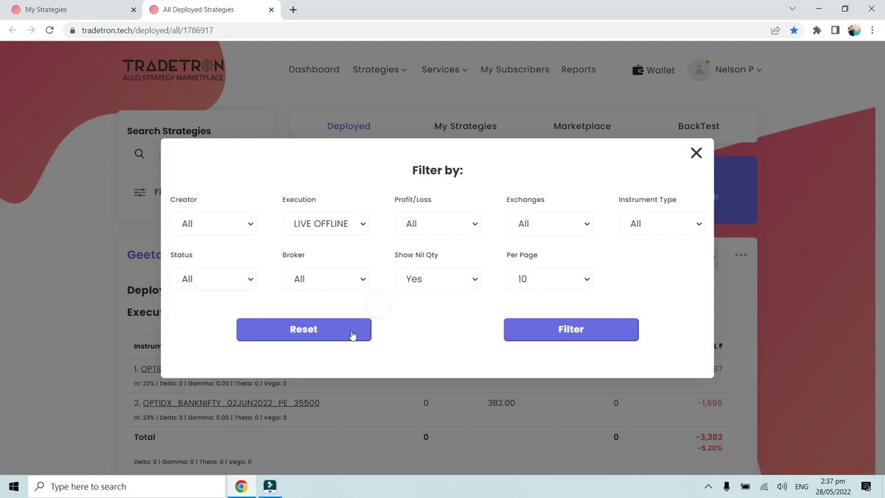
pyautogui.click(223, 278)
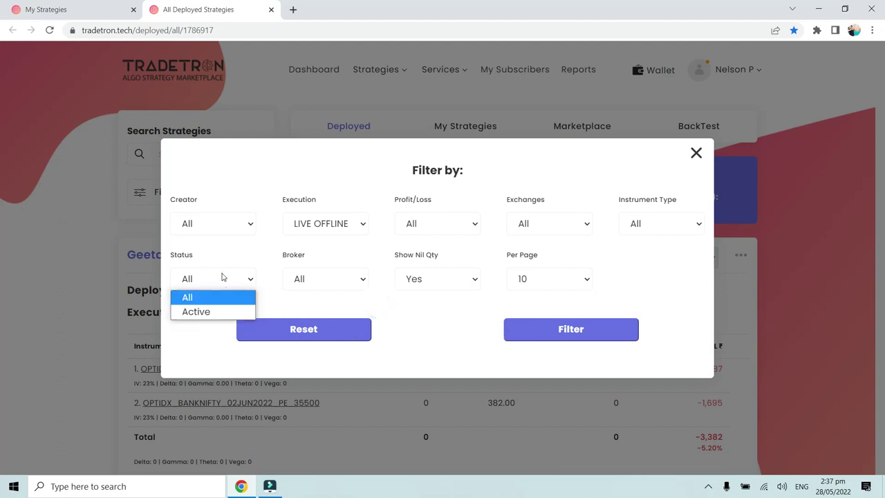
pyautogui.click(336, 305)
pyautogui.click(571, 329)
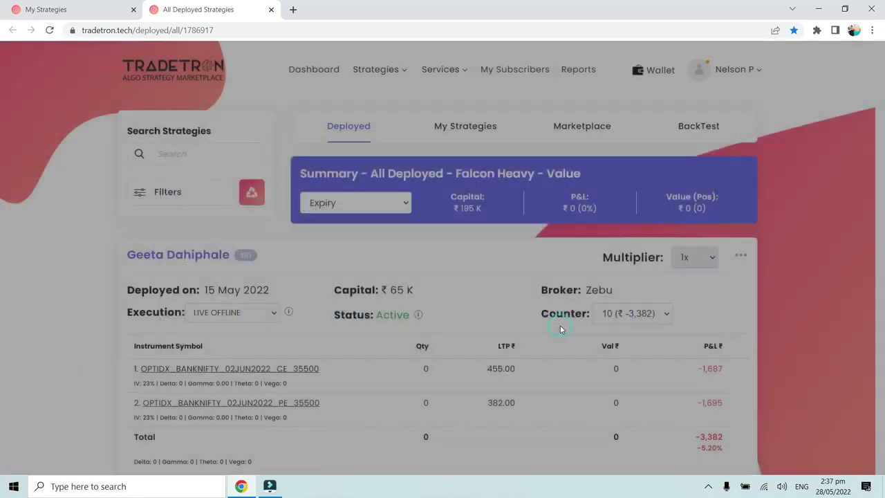
pyautogui.scroll(-5, 373, 244)
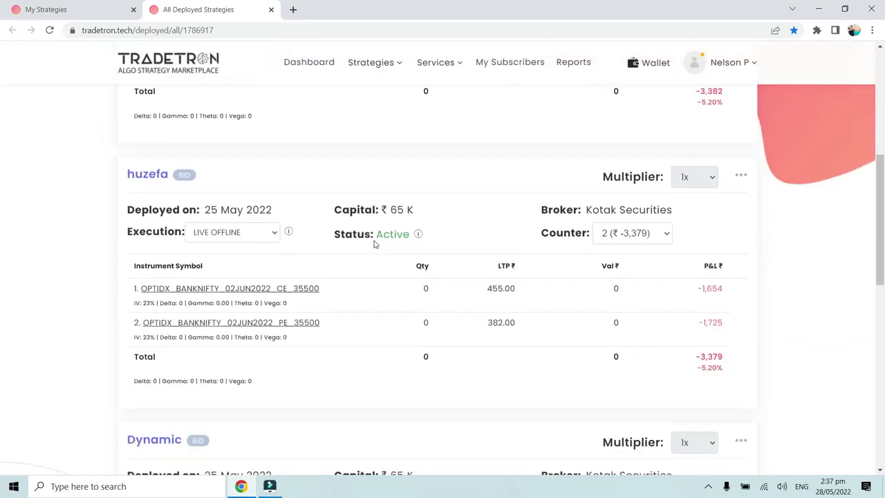
# Reset all strategy filters so every deployment is listed again.
pyautogui.scroll(5, 375, 243)
pyautogui.click(168, 193)
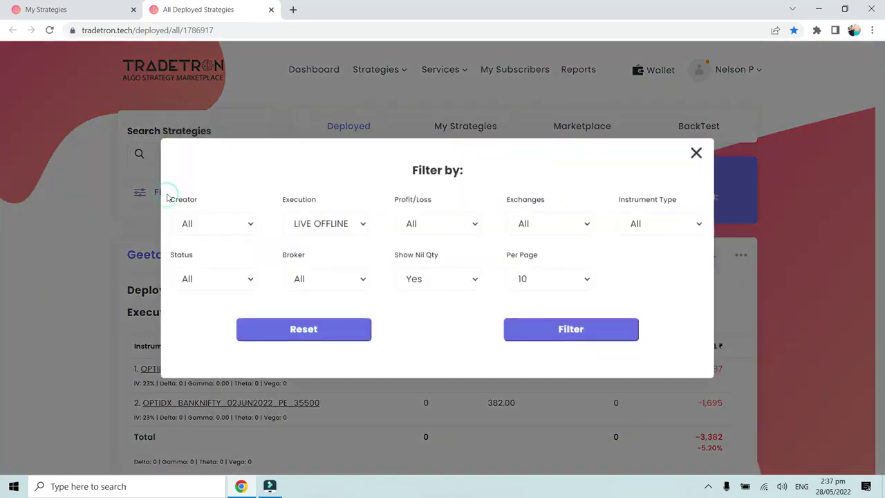
pyautogui.click(301, 329)
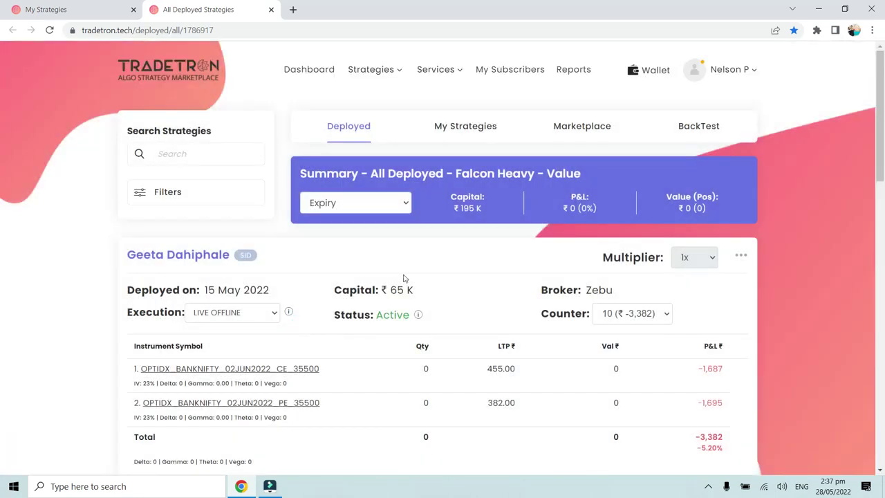
# Expand the Archived Strategies list below the current deployments and look over its first entries.
pyautogui.scroll(-10, 405, 277)
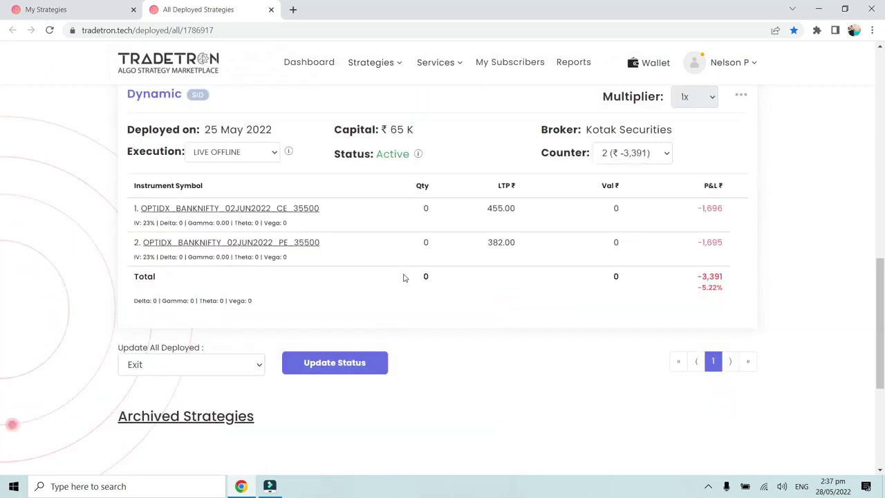
pyautogui.scroll(5, 404, 278)
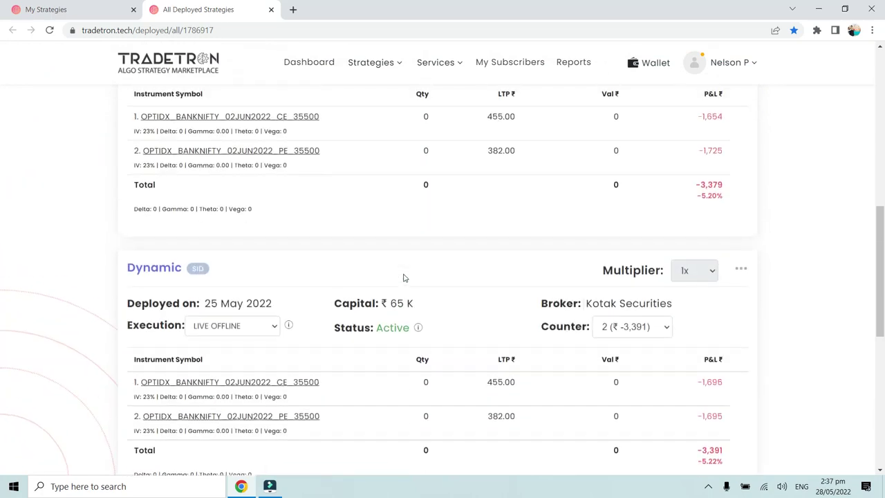
pyautogui.scroll(-6, 405, 277)
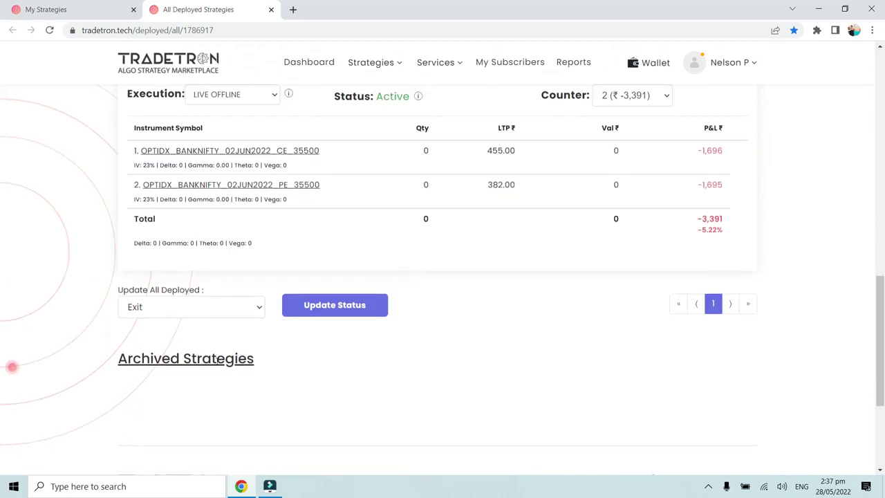
pyautogui.click(216, 359)
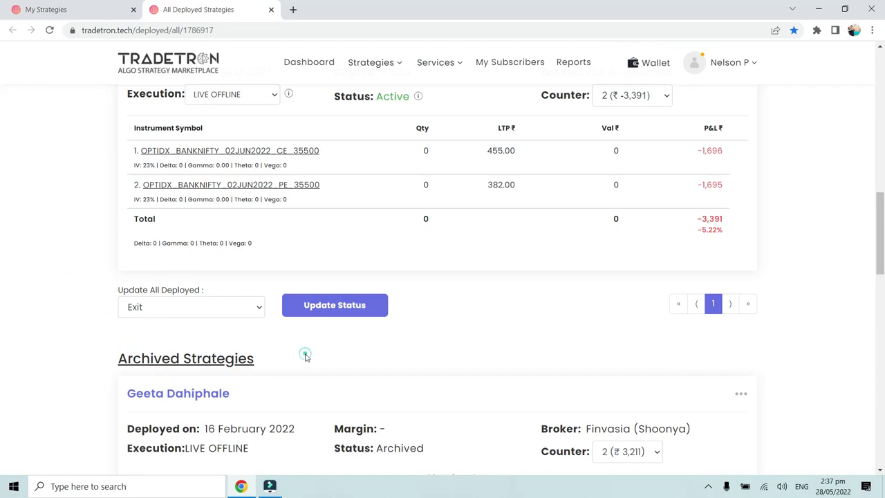
pyautogui.scroll(-3, 307, 357)
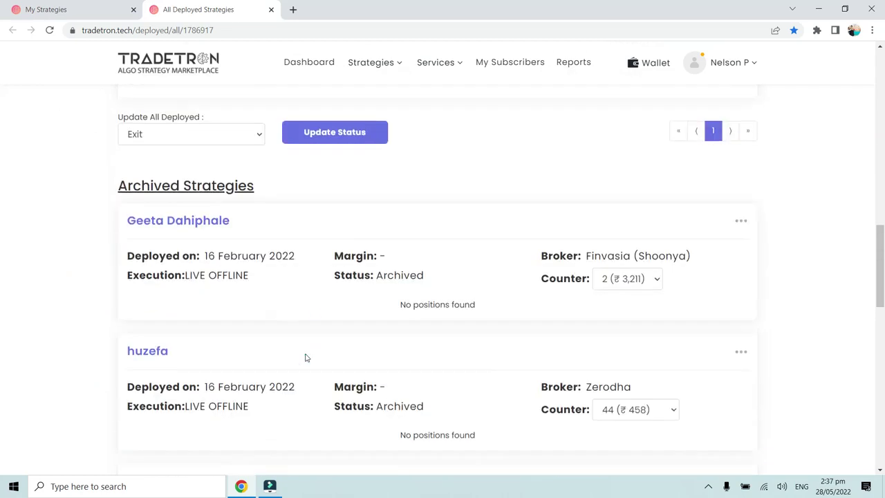
pyautogui.scroll(-1, 307, 357)
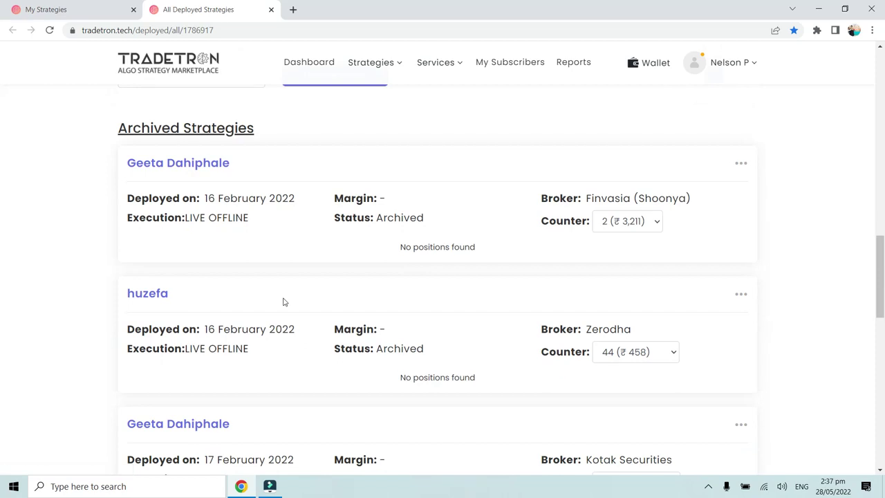
pyautogui.scroll(-1, 283, 302)
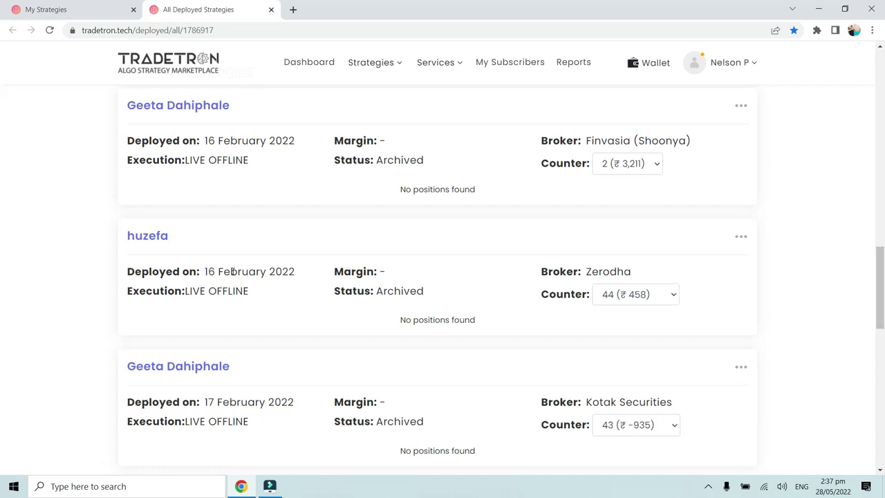
# Examine the archived Zerodha deployment by highlighting its deployment date and looking through its counter history without changing the counter.
pyautogui.moveTo(198, 273); pyautogui.dragTo(299, 276)
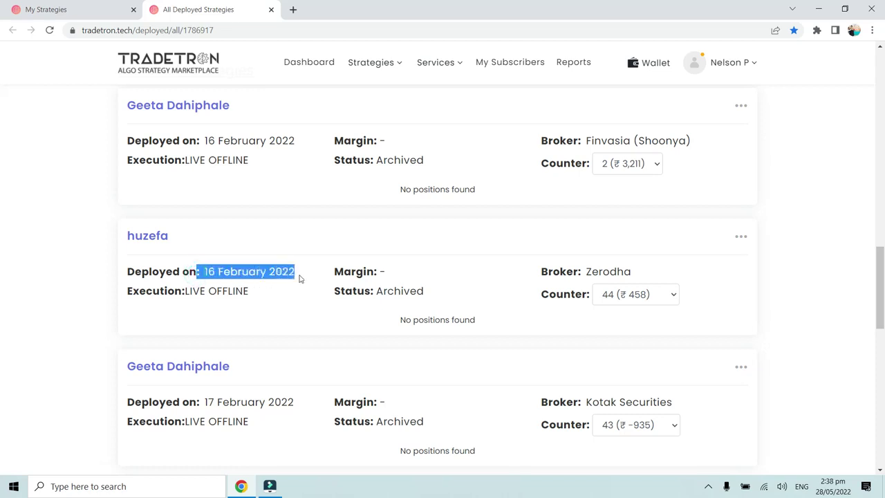
pyautogui.click(300, 276)
pyautogui.click(628, 294)
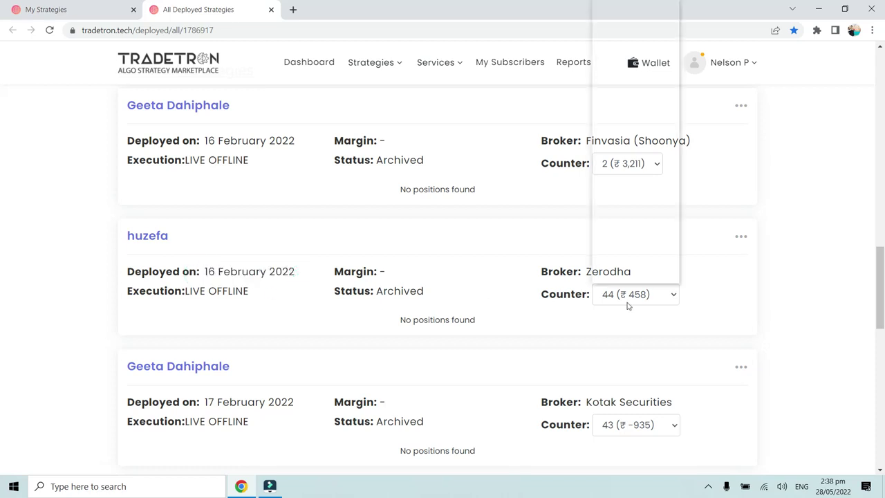
pyautogui.scroll(-5, 619, 213)
pyautogui.scroll(5, 622, 246)
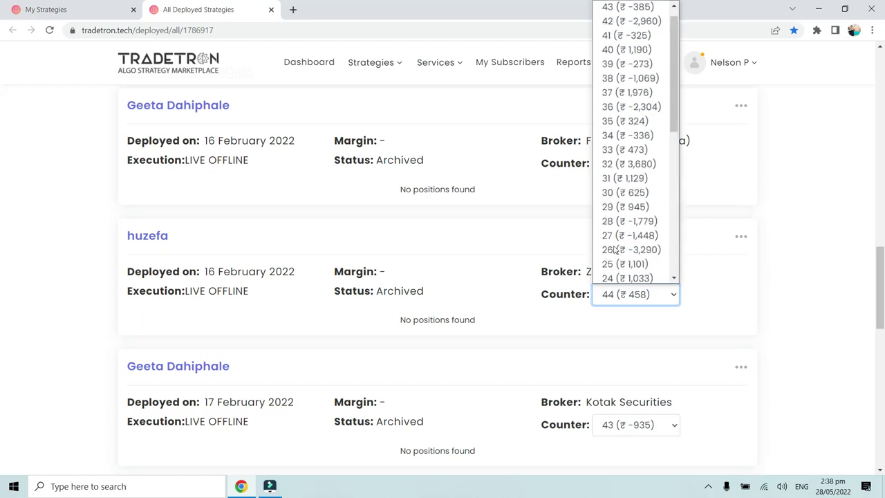
pyautogui.click(495, 273)
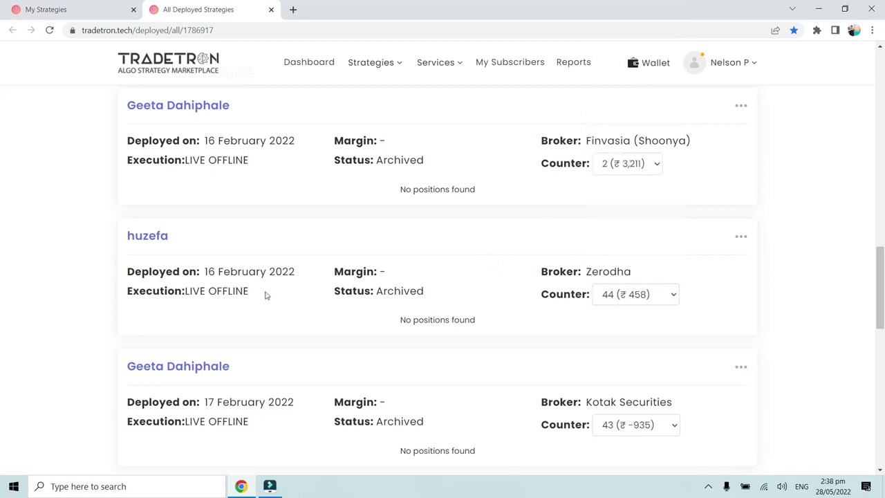
# Look over the active deployments and the whole archived list, including brokers and execution types, and return to the deployment summary.
pyautogui.scroll(12, 264, 294)
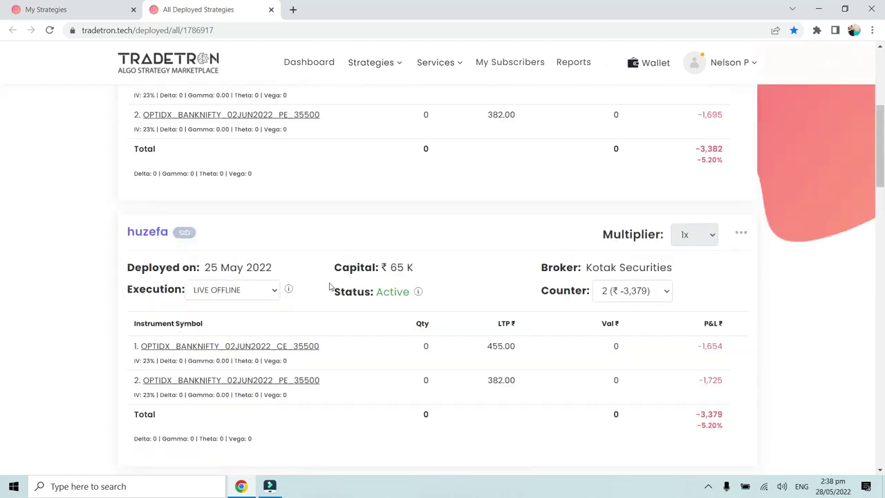
pyautogui.scroll(-10, 331, 286)
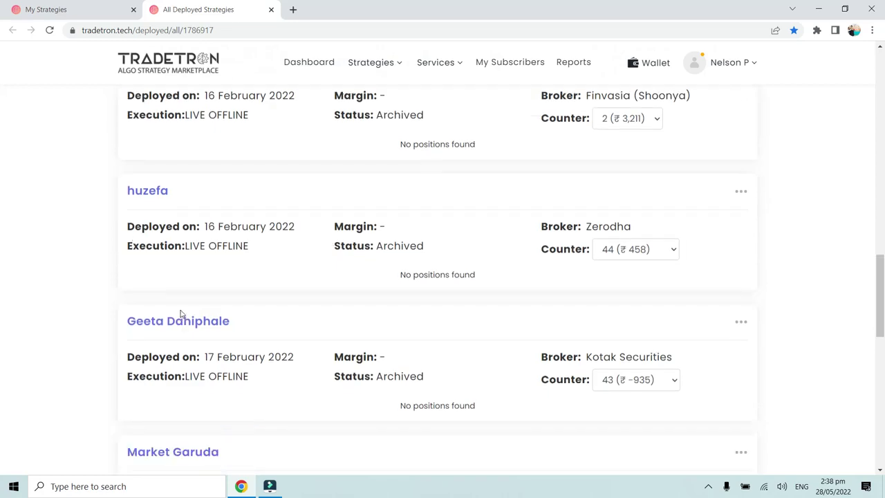
pyautogui.scroll(-4, 180, 311)
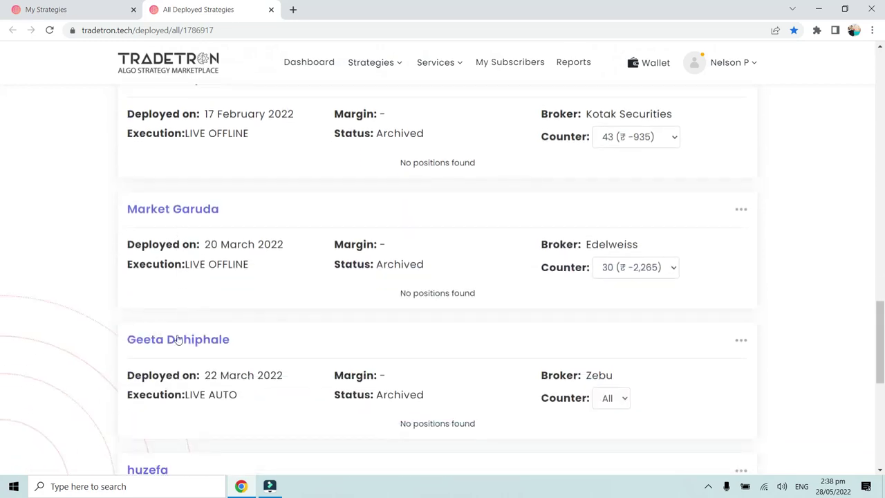
pyautogui.scroll(-4, 247, 364)
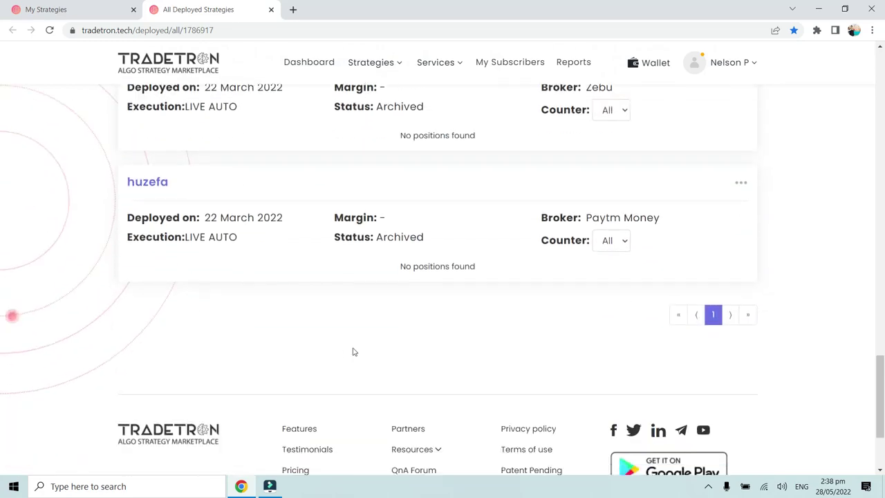
pyautogui.scroll(10, 351, 352)
pyautogui.scroll(-1, 516, 247)
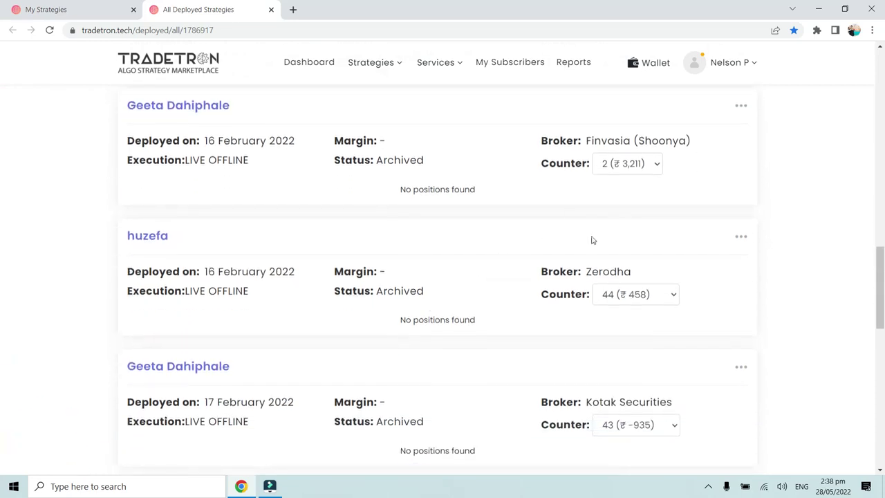
pyautogui.scroll(-2, 645, 278)
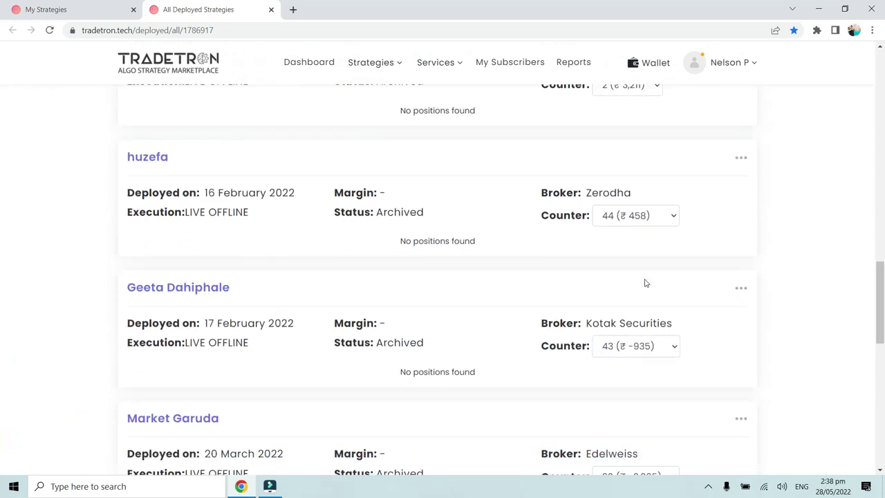
pyautogui.scroll(-3, 636, 318)
pyautogui.scroll(7, 488, 349)
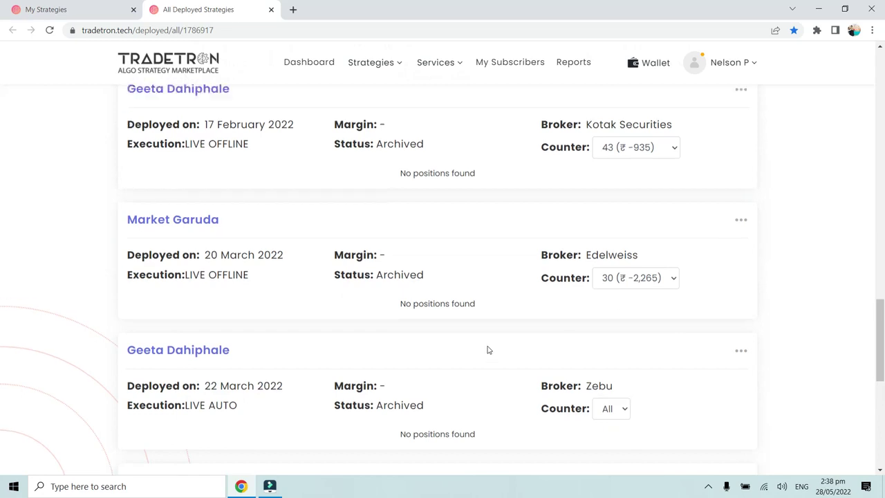
pyautogui.scroll(15, 488, 350)
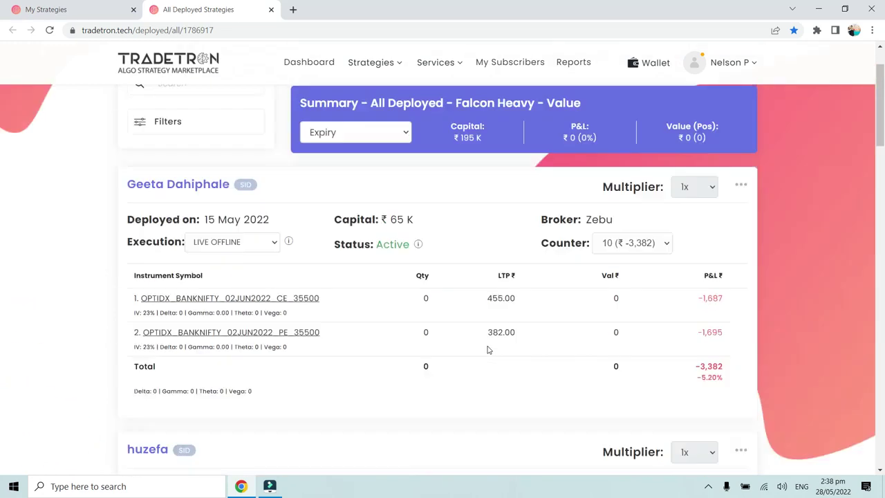
pyautogui.scroll(-1, 488, 350)
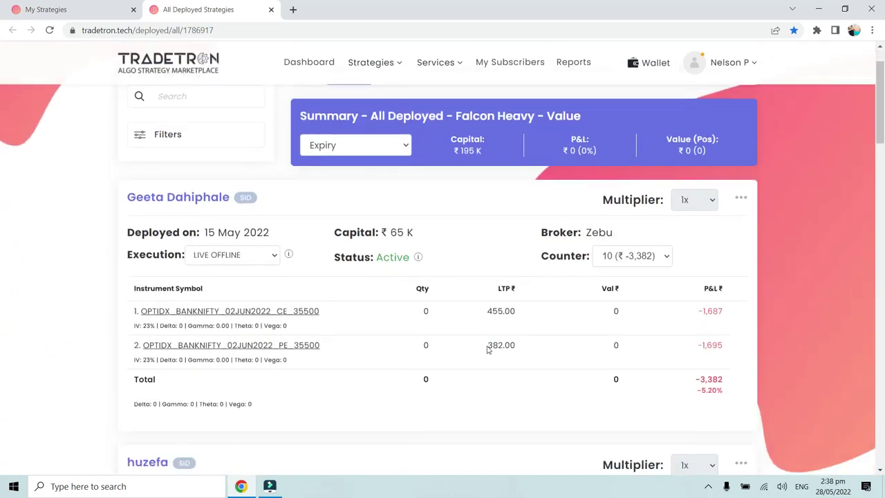
pyautogui.scroll(1, 488, 350)
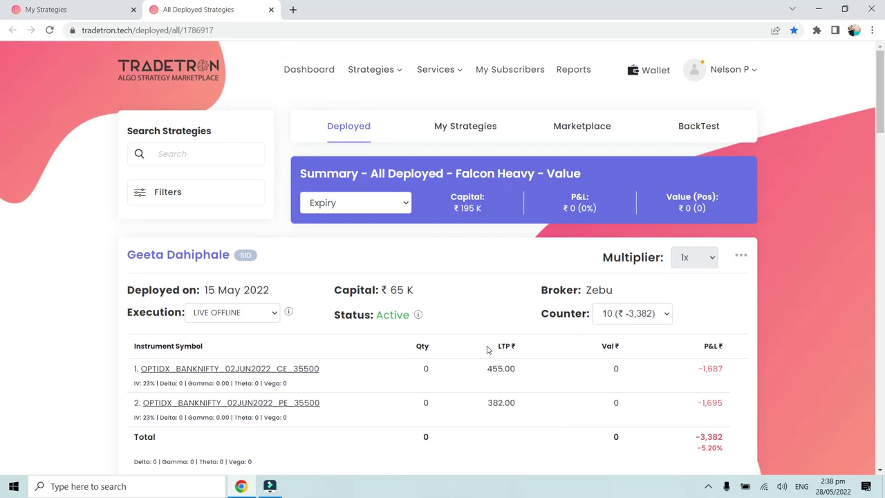